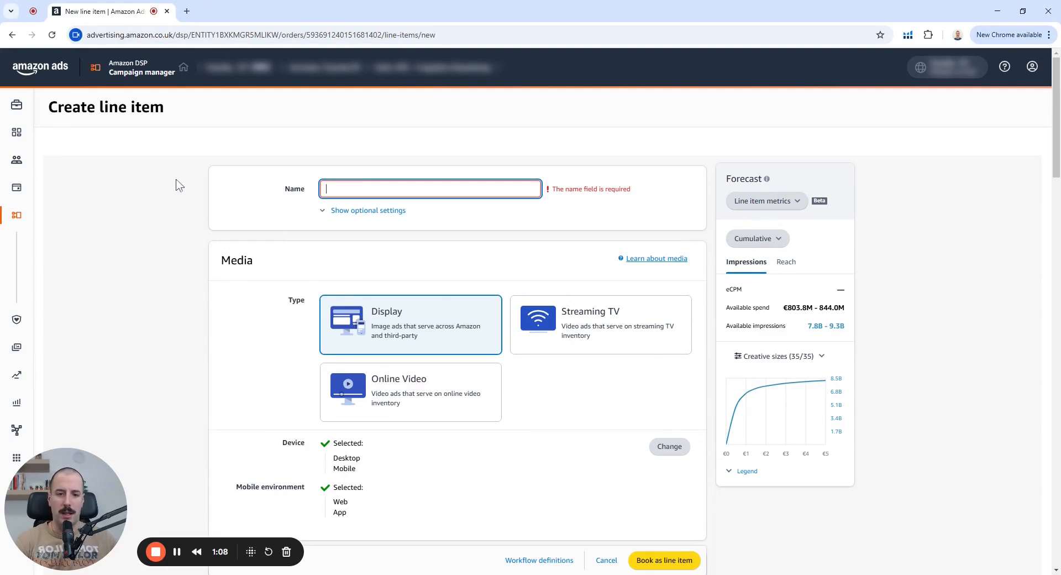
- Name the line item "6002 - RM - Mobile" and choose Display as its media type
text(6002 - RM - Desktop)
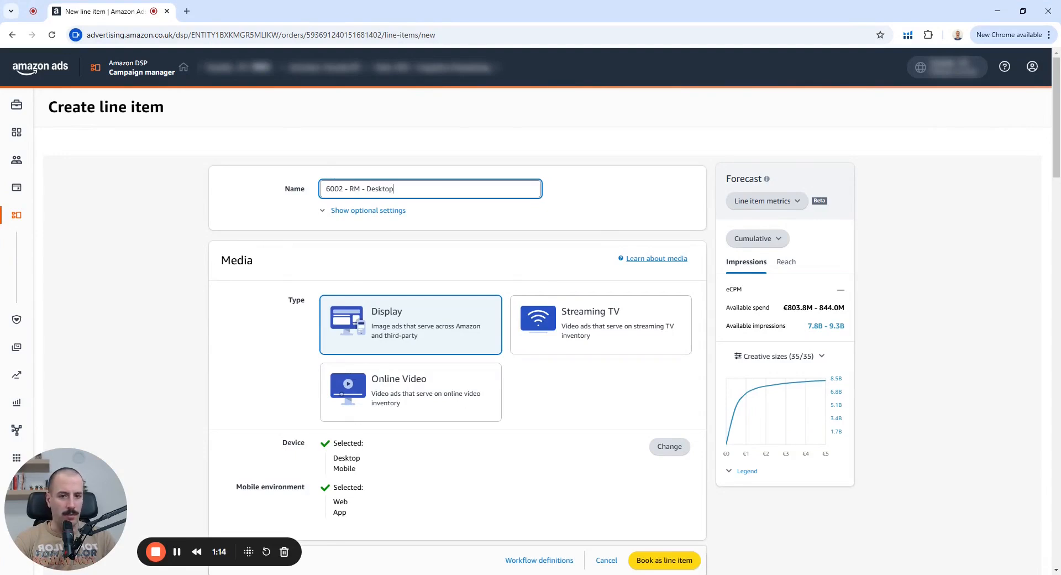
key(ctrl+BackSpace)
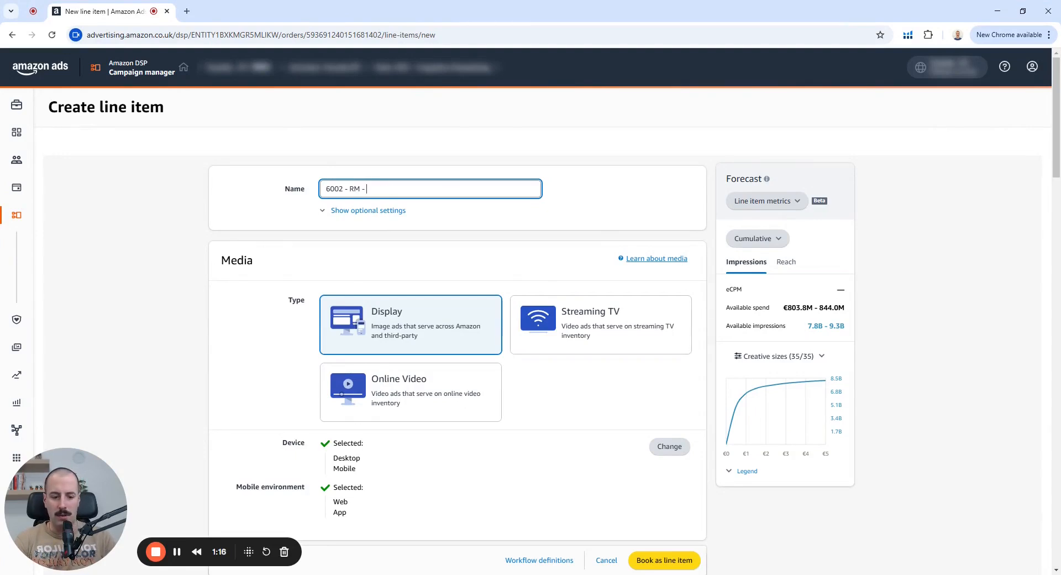
text(Mobile)
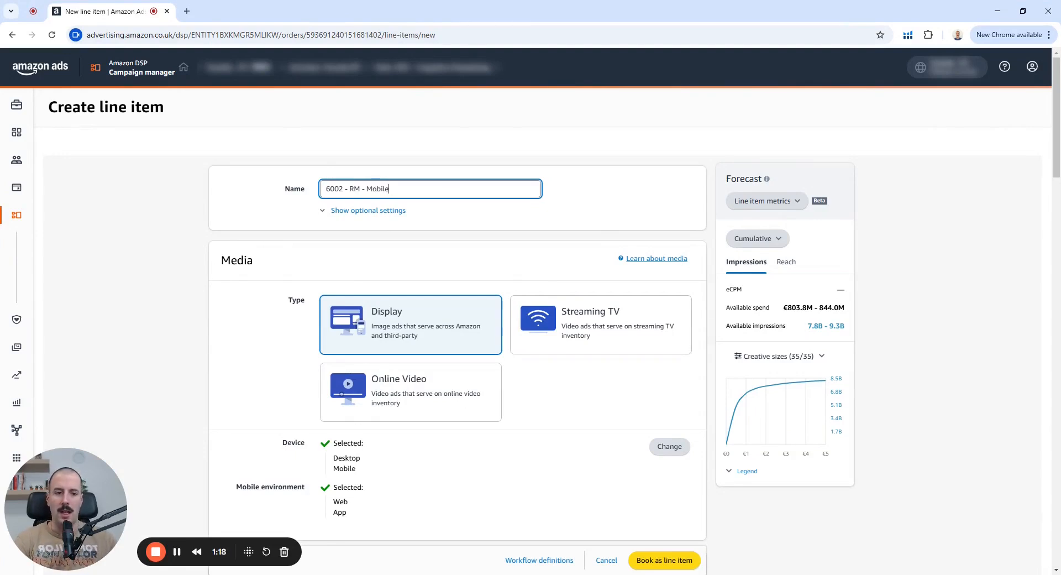
click(394, 323)
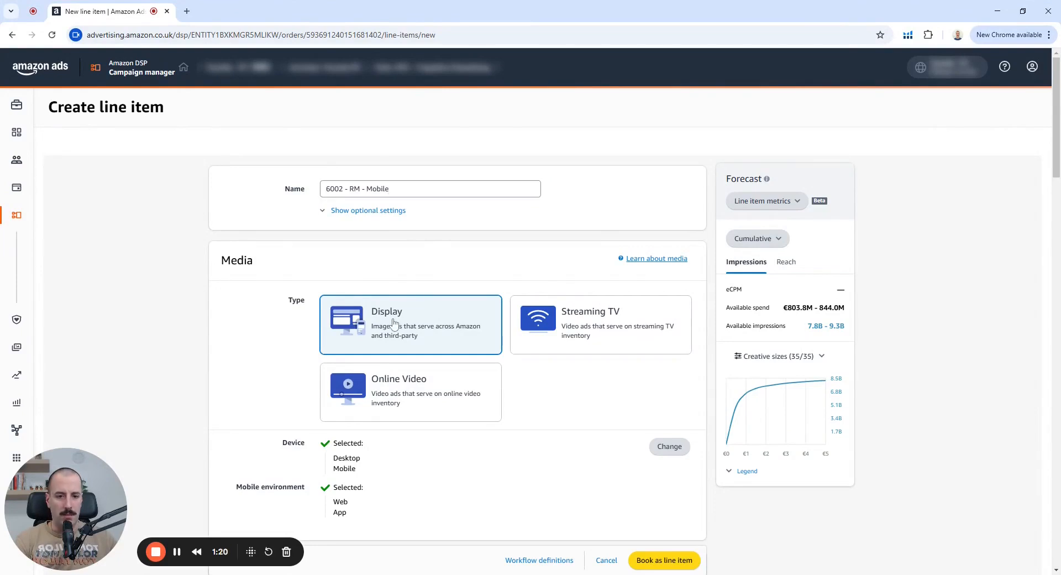
- Restrict the line item's media device to Mobile by deselecting Desktop
scroll(246, 310, down, 2)
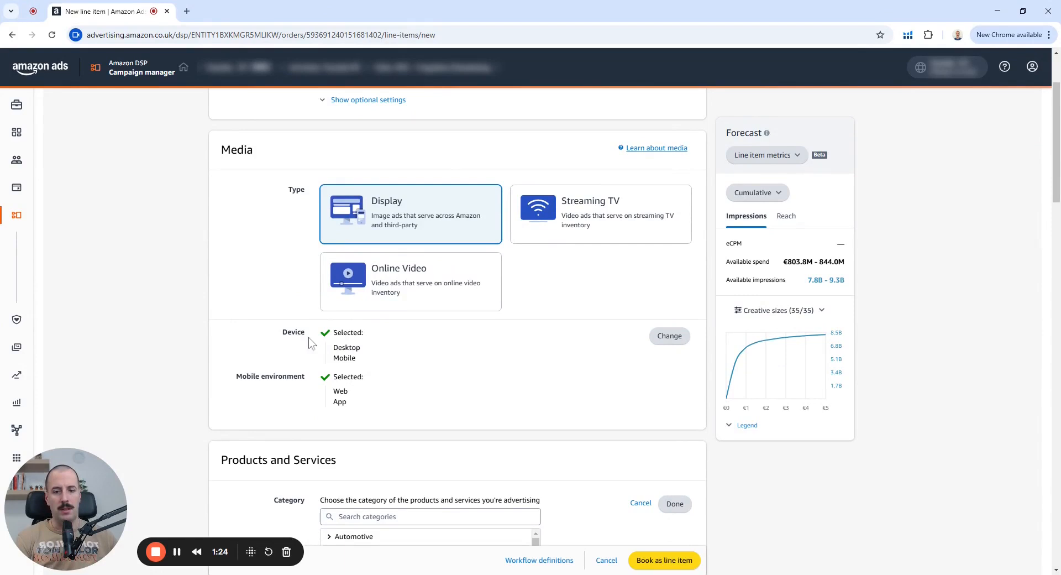
click(667, 337)
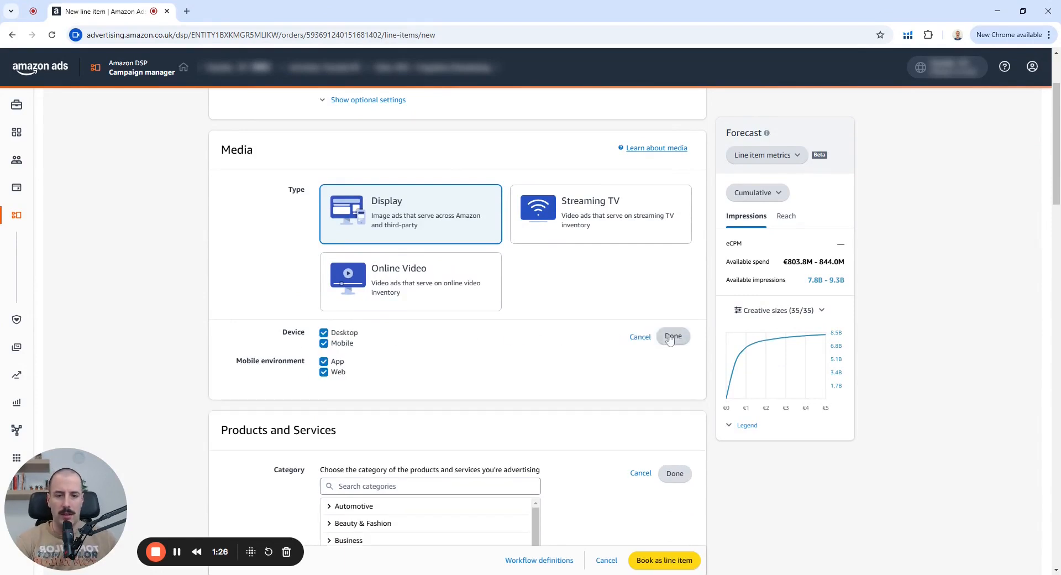
click(324, 333)
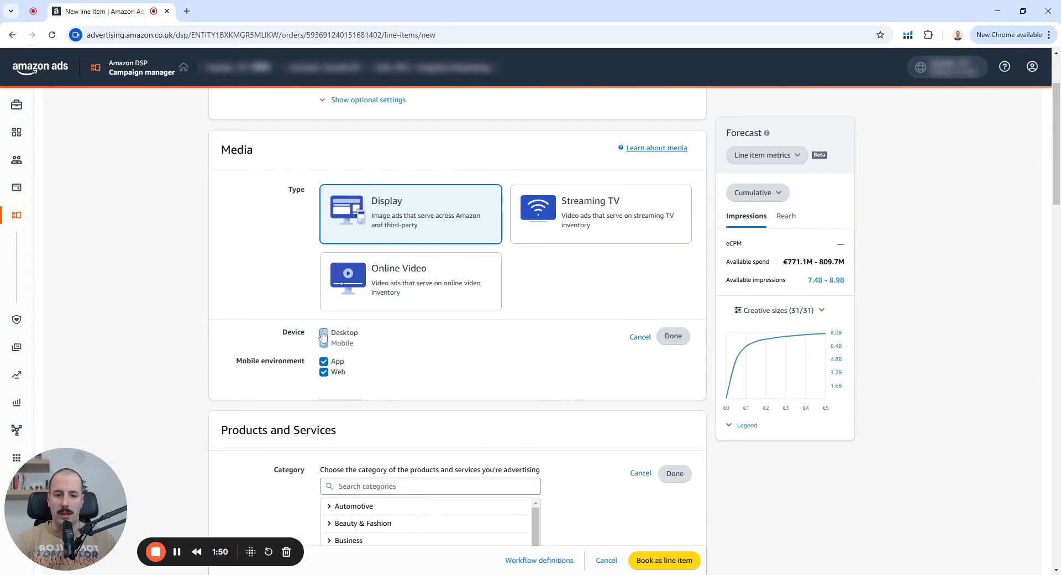
click(671, 336)
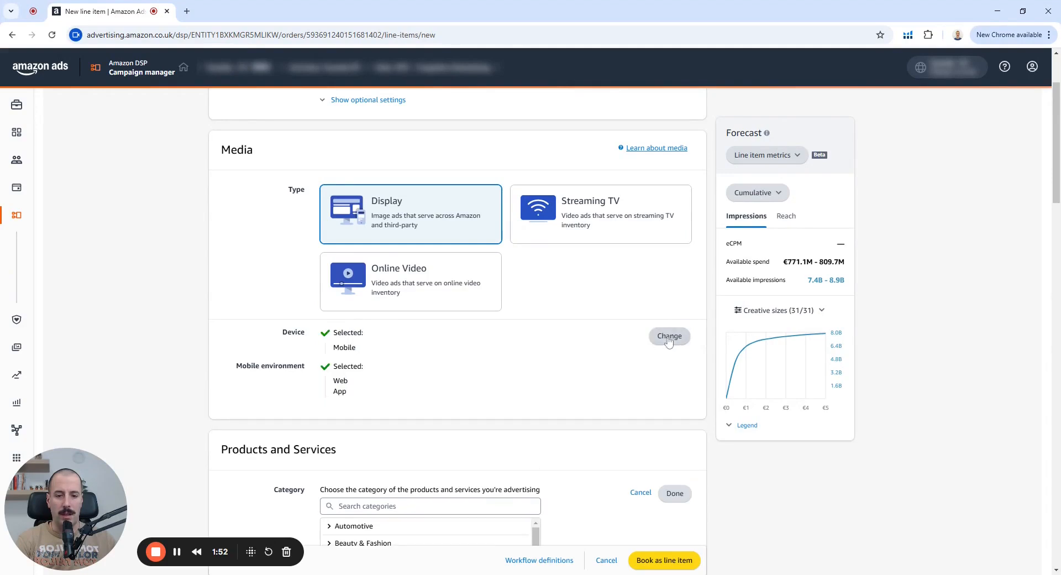
- Limit the Amazon inventory to individual publishers with only Amazon selected, excluding Twitch, IMDb, Fire TV and Fire Tablet
scroll(703, 336, down, 4)
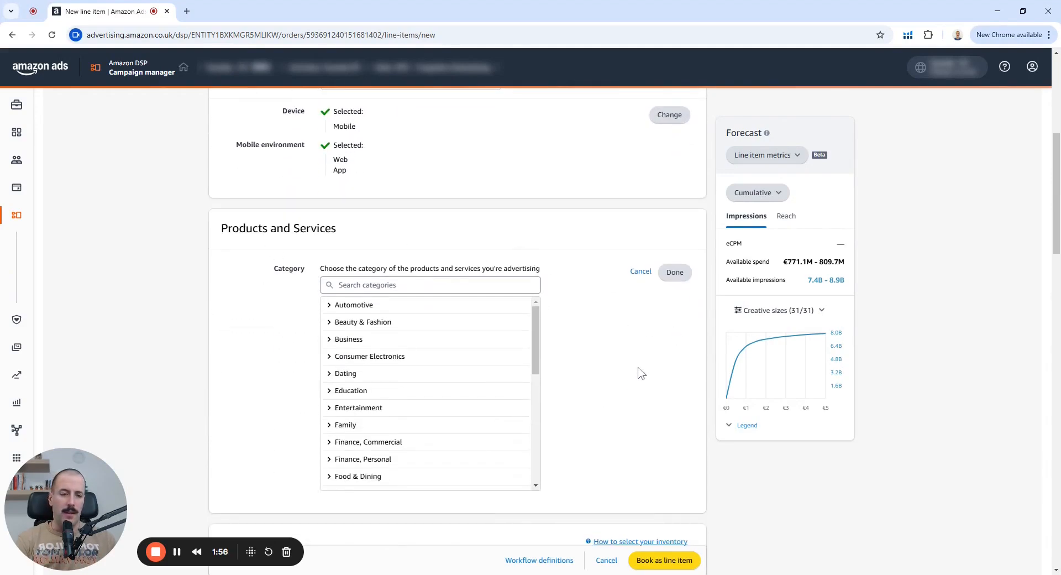
scroll(636, 302, down, 2)
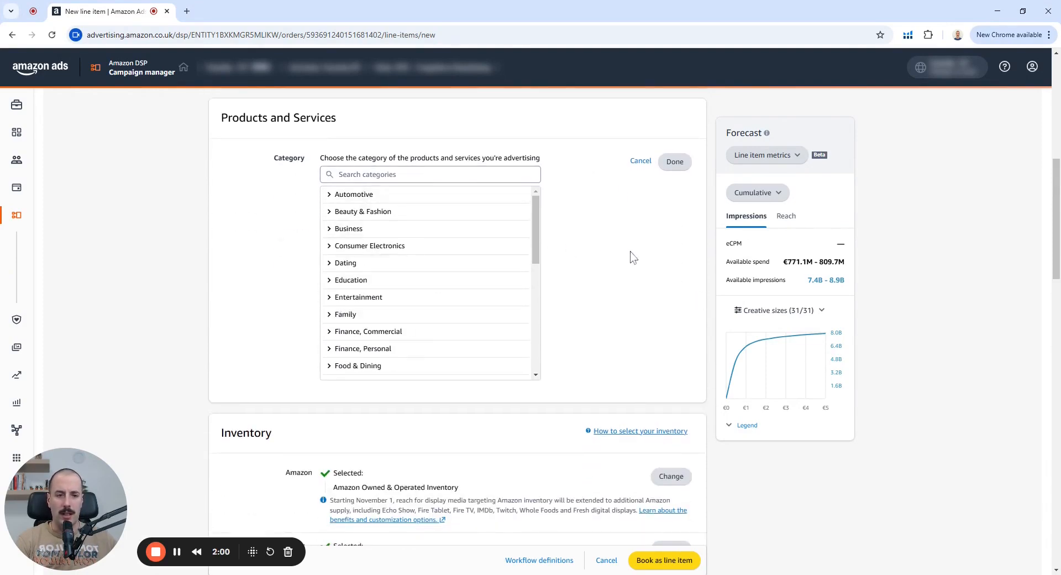
scroll(710, 257, down, 4)
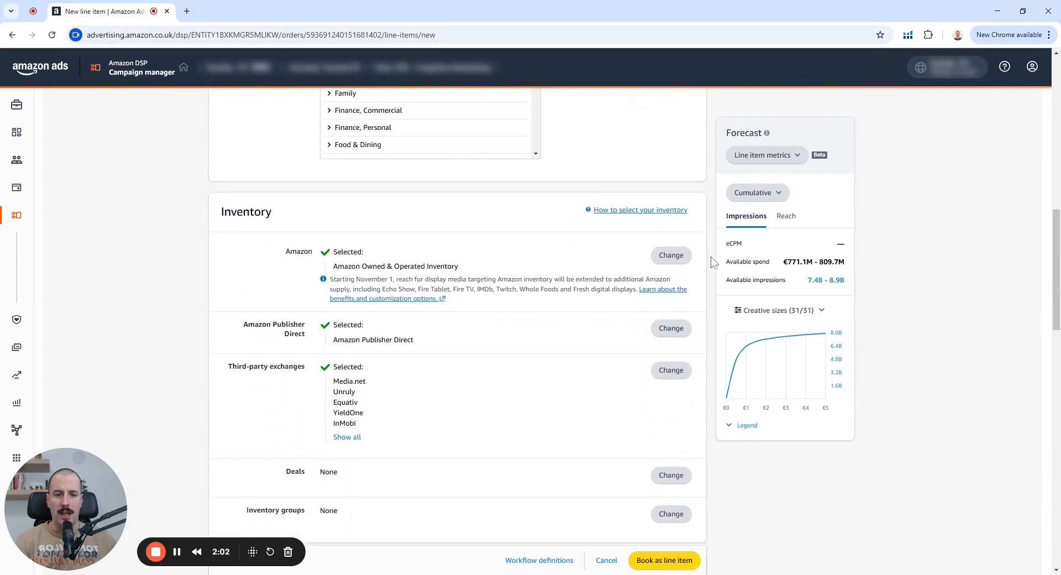
click(672, 255)
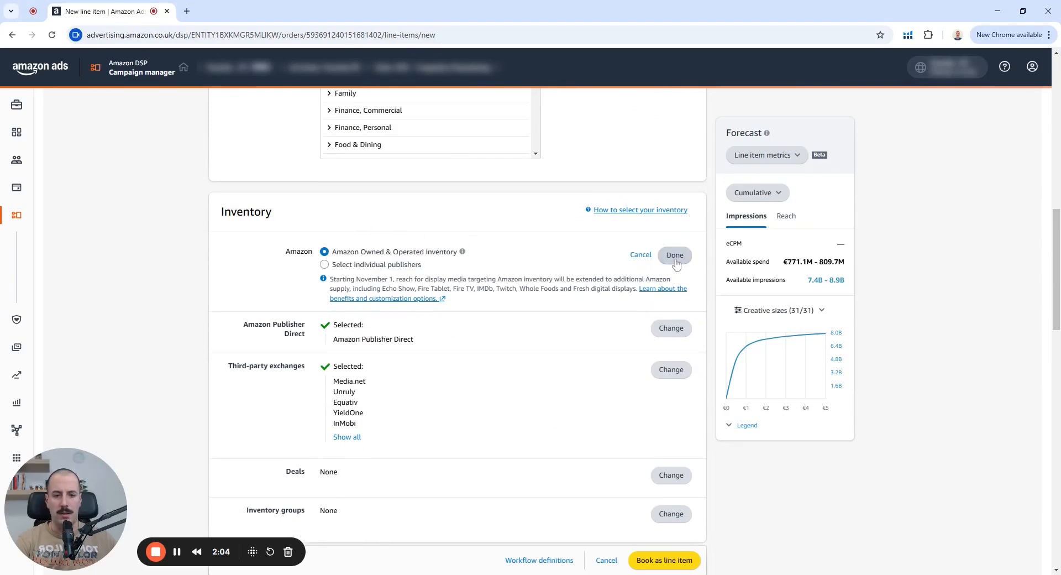
click(325, 265)
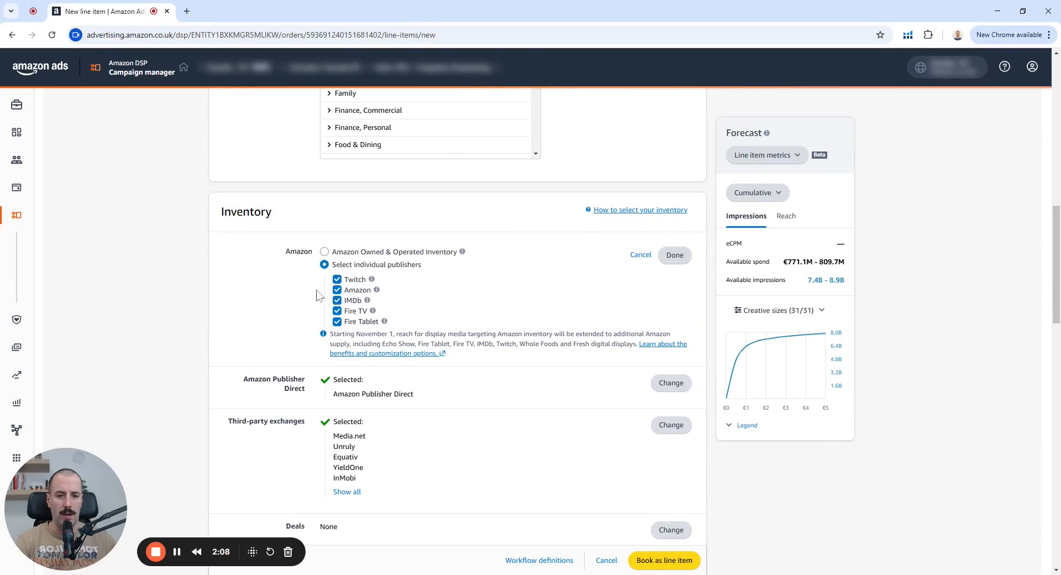
click(336, 279)
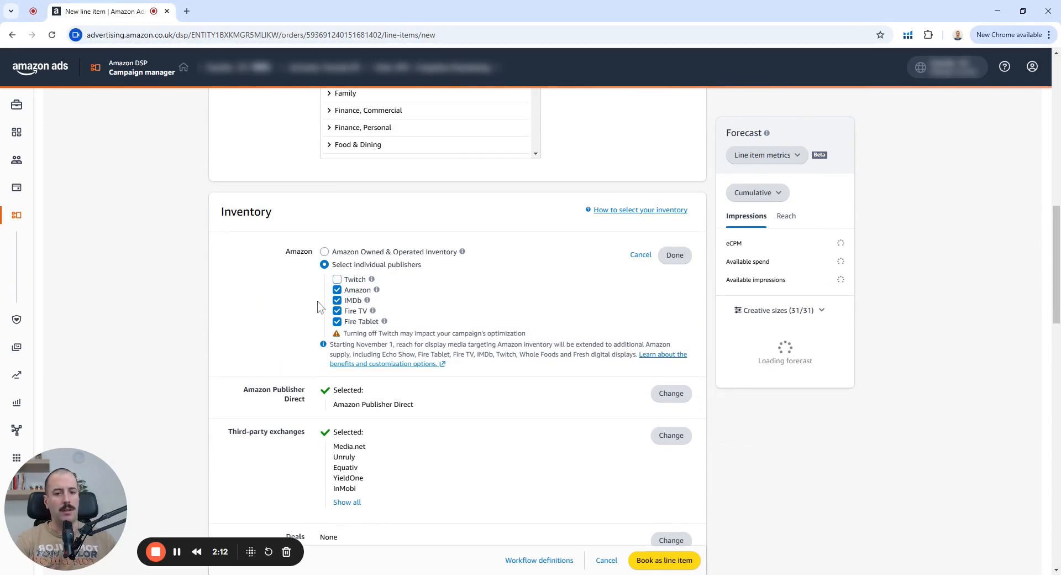
click(336, 301)
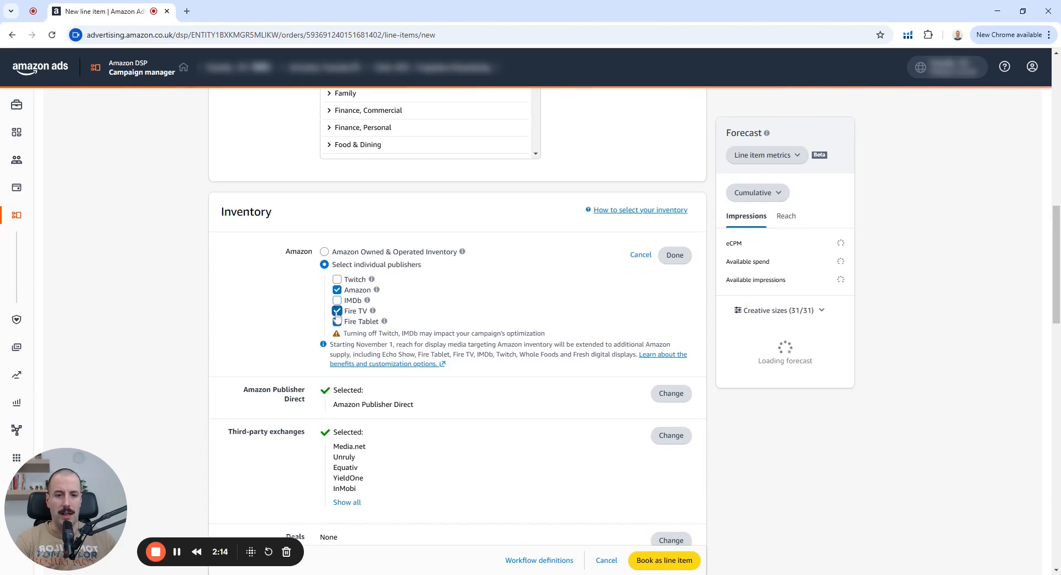
click(337, 311)
click(337, 321)
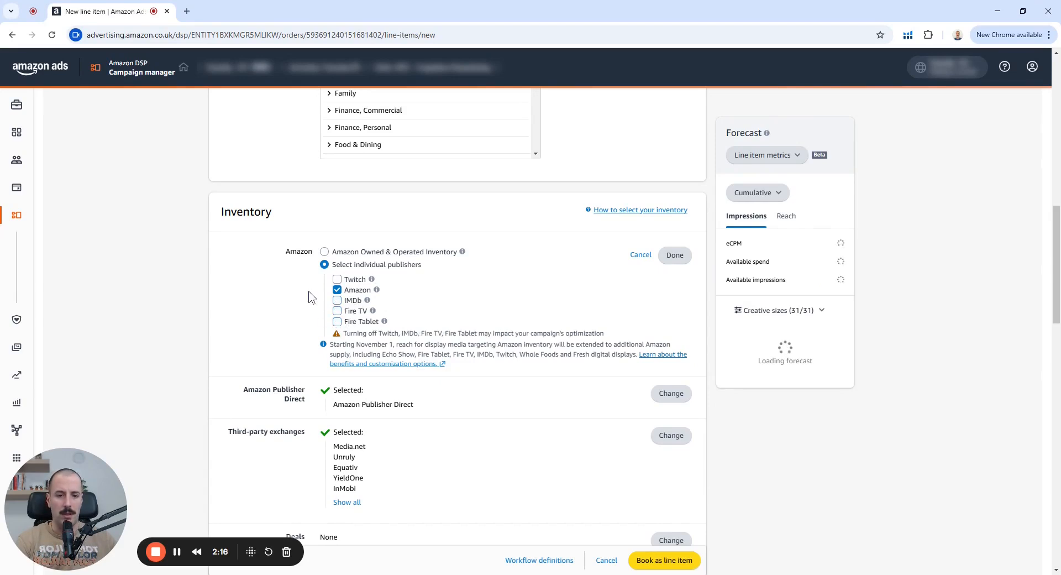
click(674, 255)
- Deselect Amazon Publisher Direct in the inventory settings and apply the change
scroll(696, 289, down, 1)
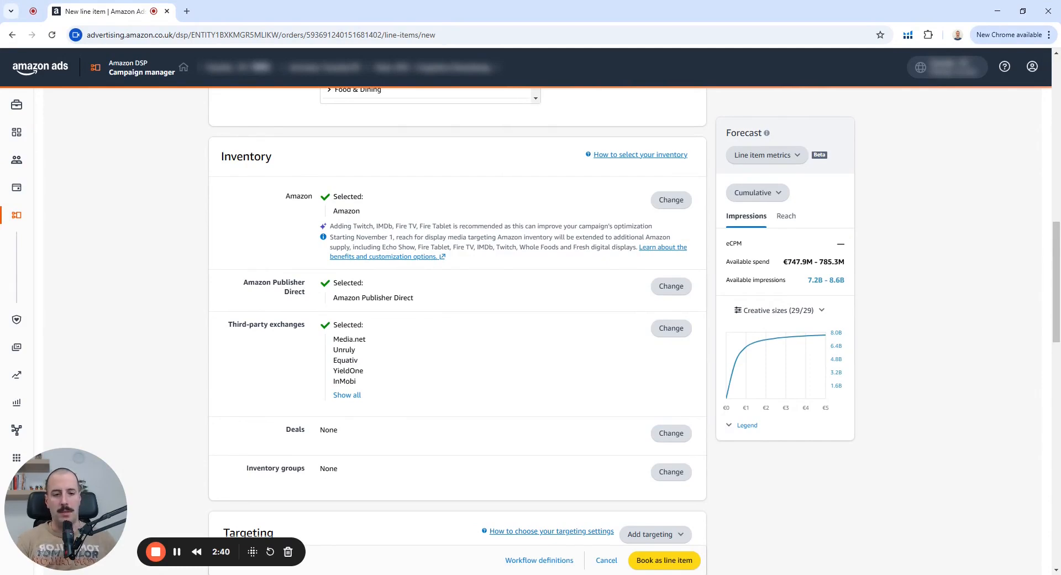
click(671, 286)
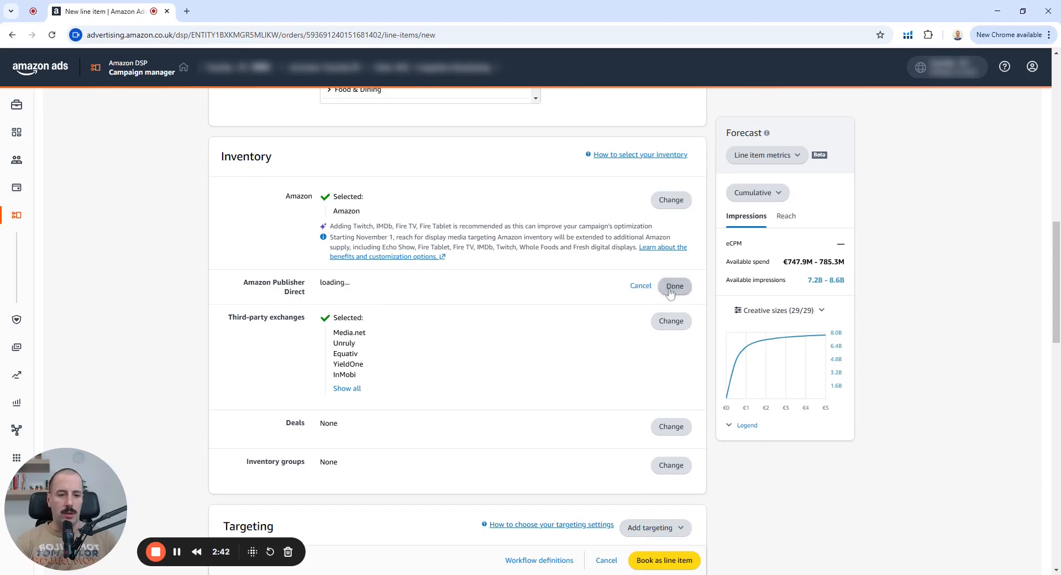
click(327, 283)
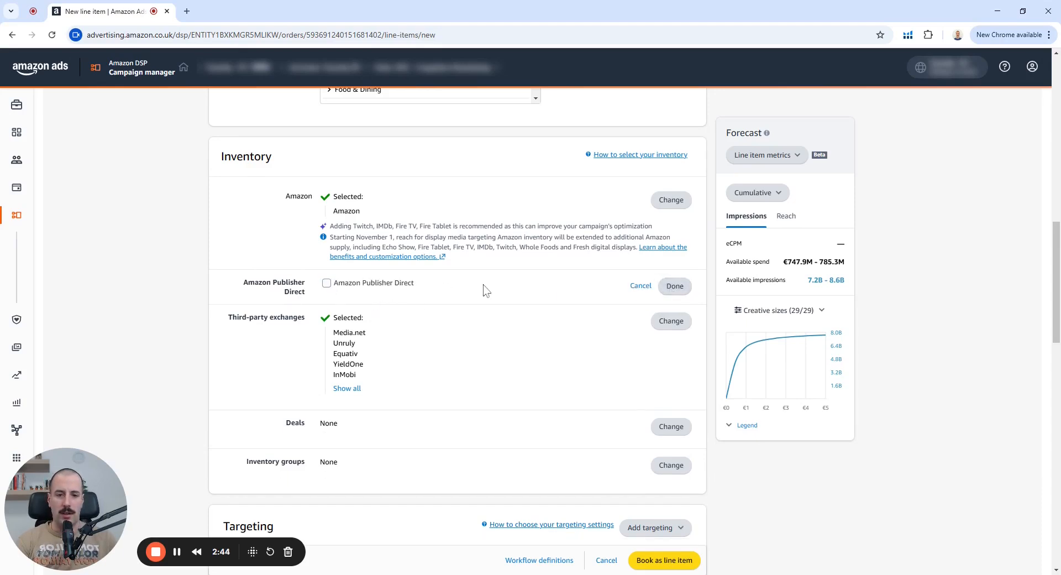
click(677, 287)
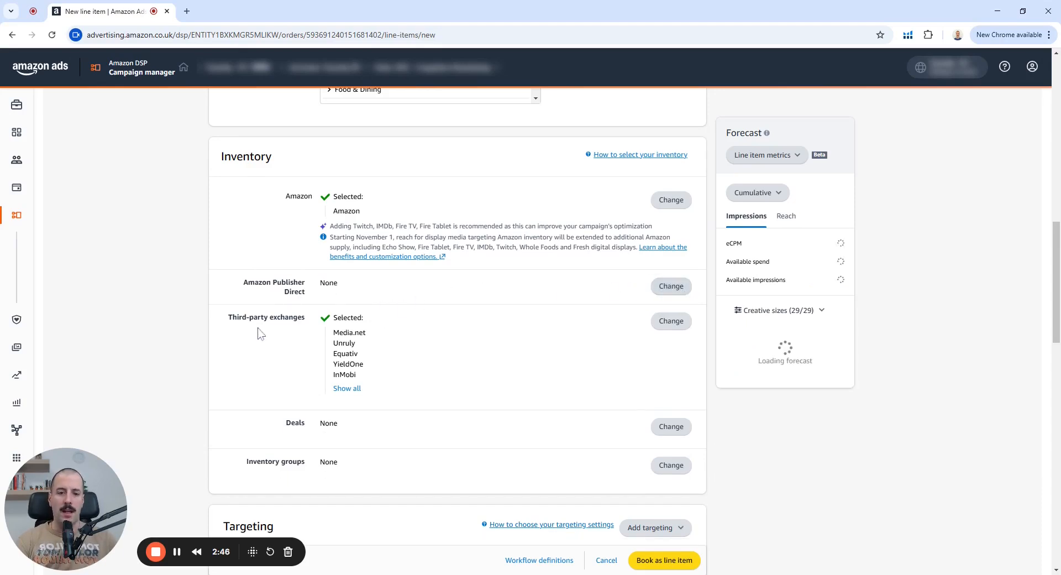
- Remove all third-party exchanges from the inventory and save the changes
click(677, 326)
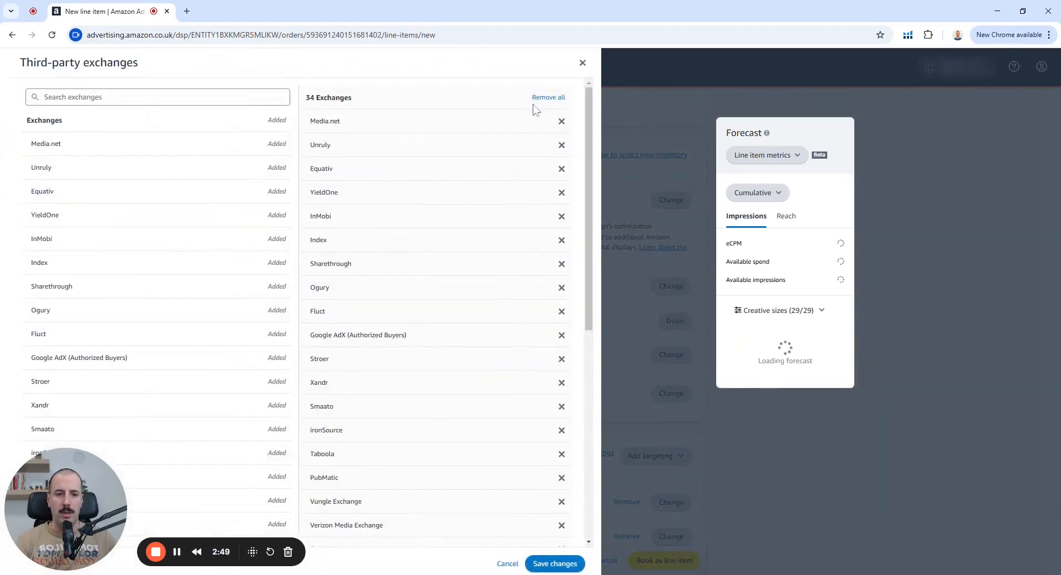
click(547, 97)
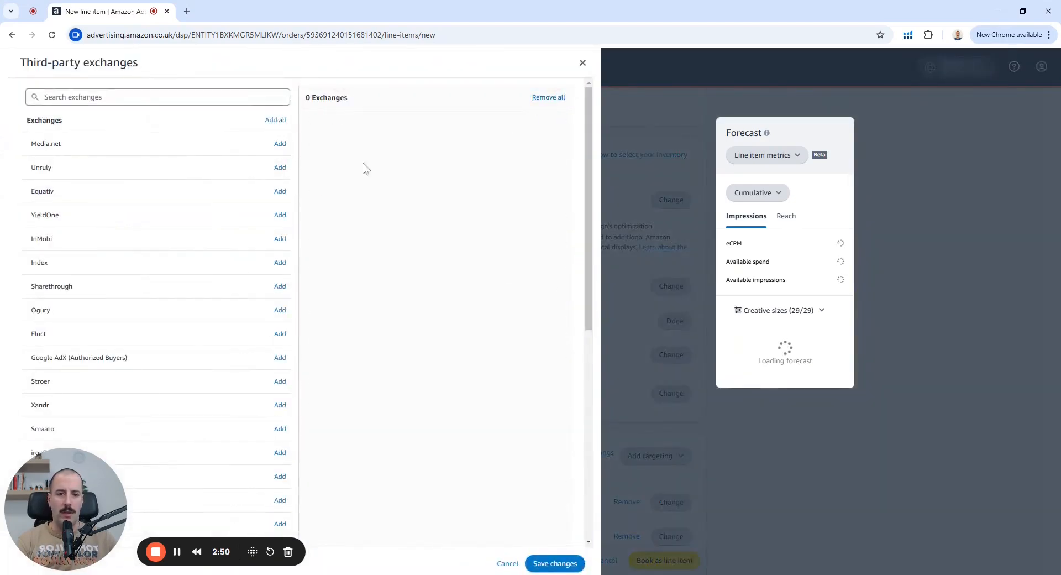
click(549, 563)
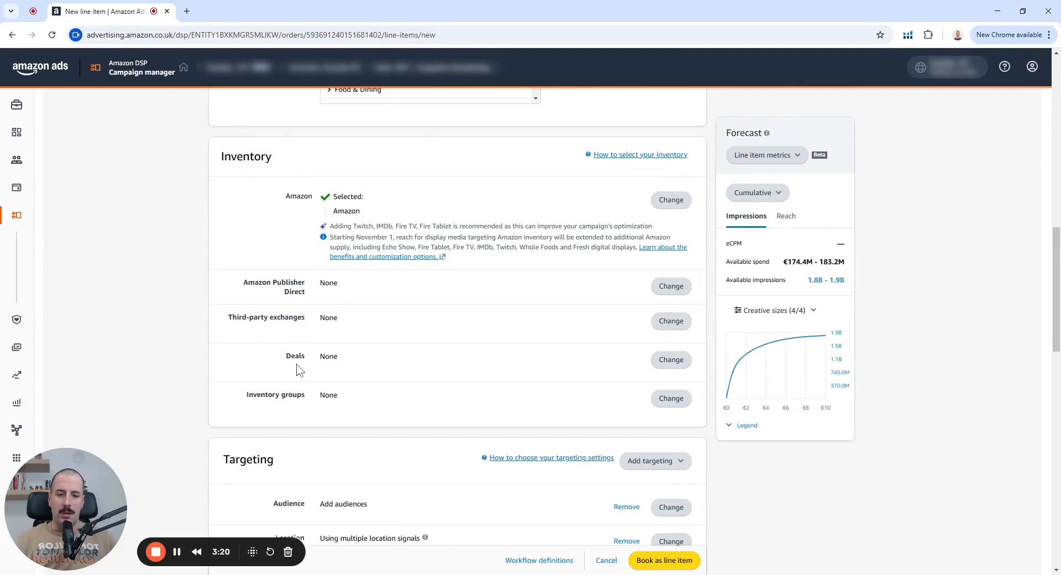
- Review the available device targeting options and close them without selecting any device
scroll(164, 266, down, 4)
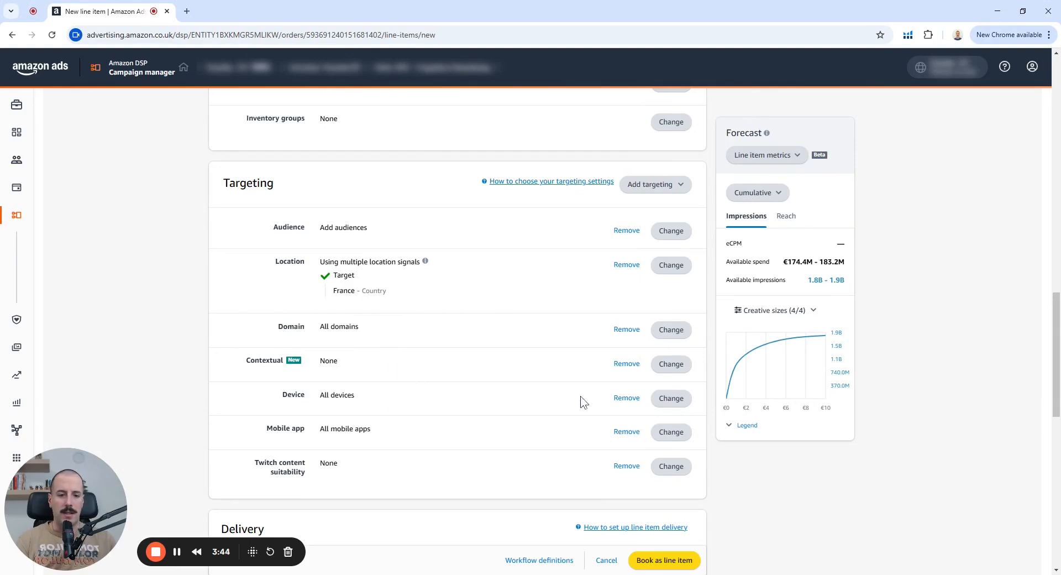
click(674, 400)
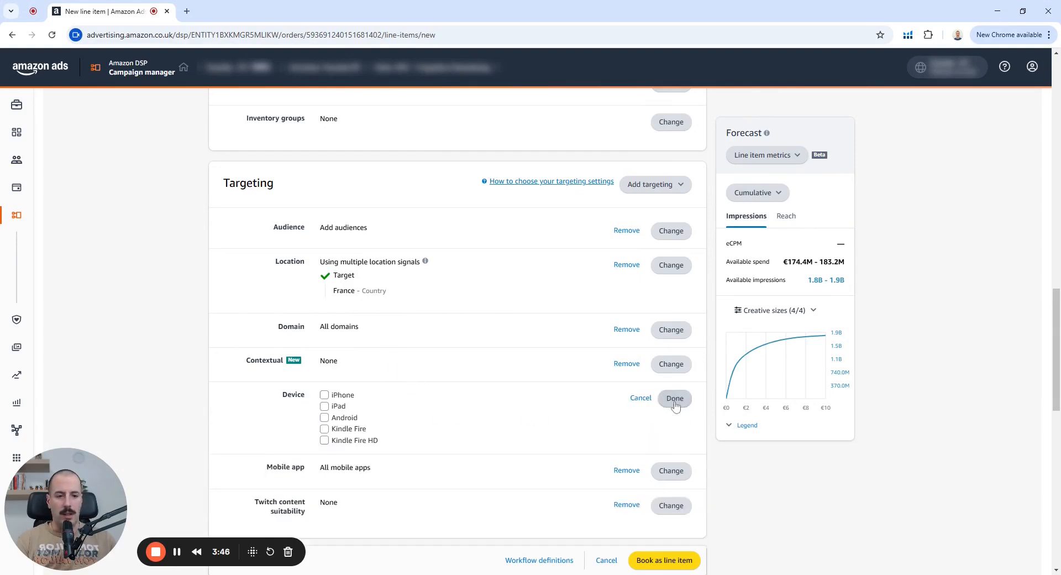
scroll(552, 367, down, 1)
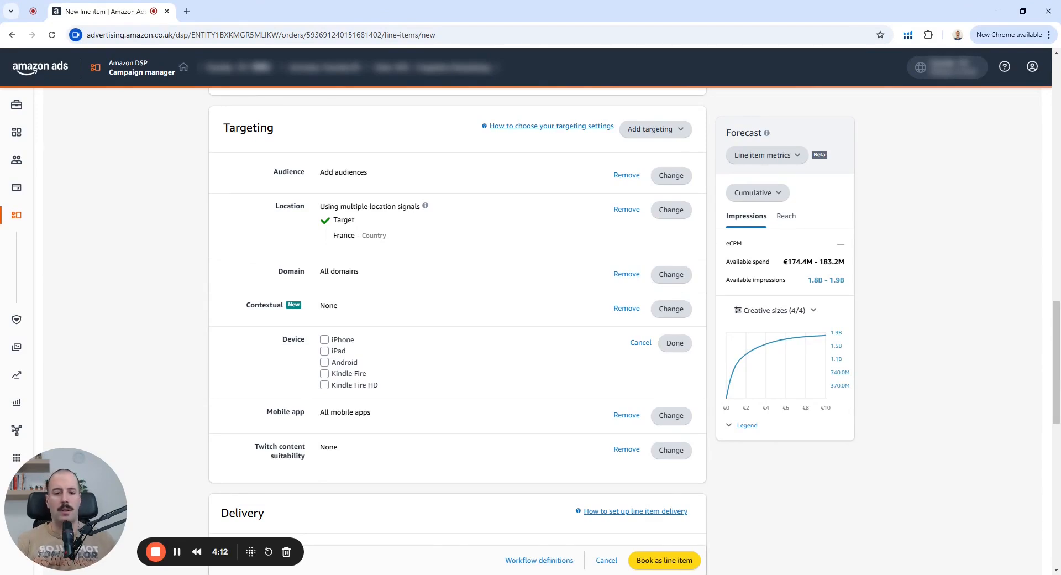
click(675, 343)
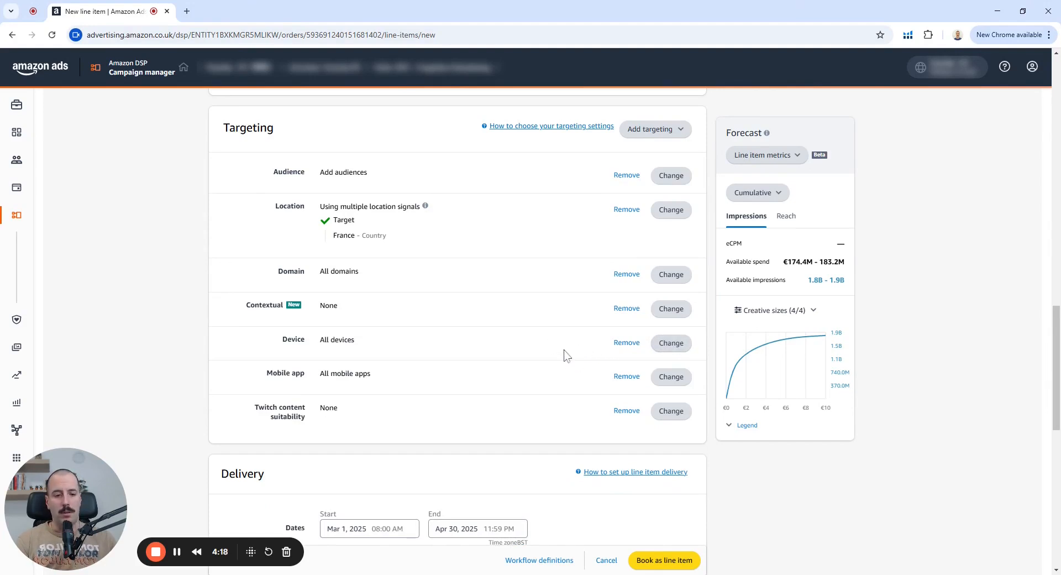
- Search the targeting audiences for "competitors" and include Competitors-30Days-Views-ProductViews in Group 1
scroll(563, 364, up, 1)
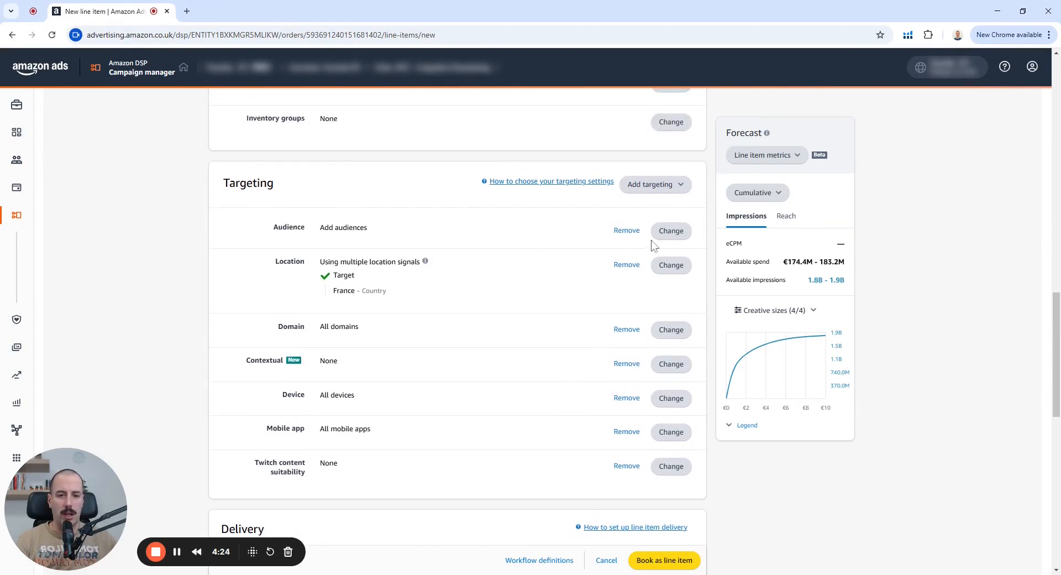
click(681, 235)
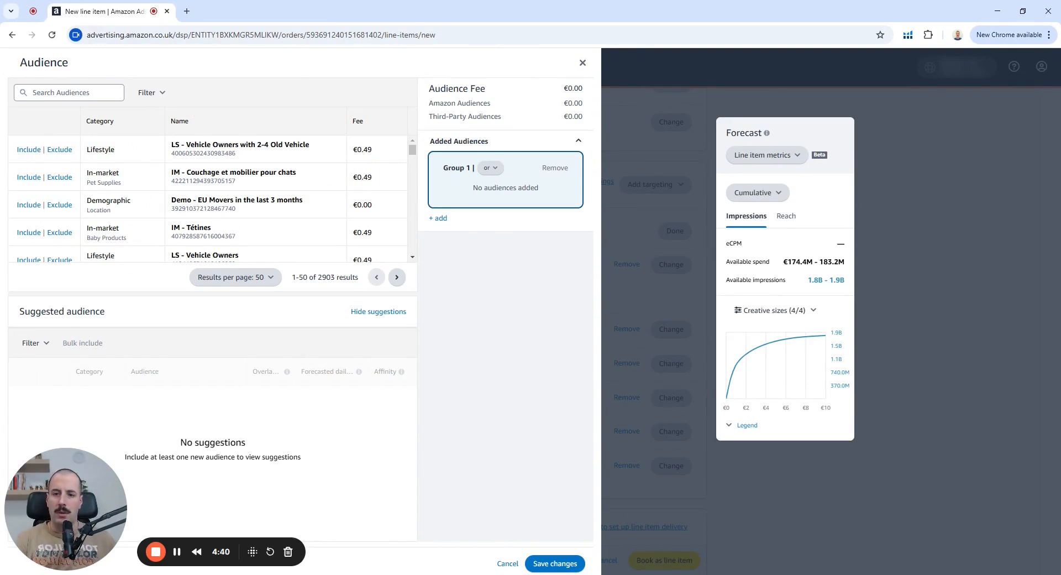
click(87, 94)
text(competitors)
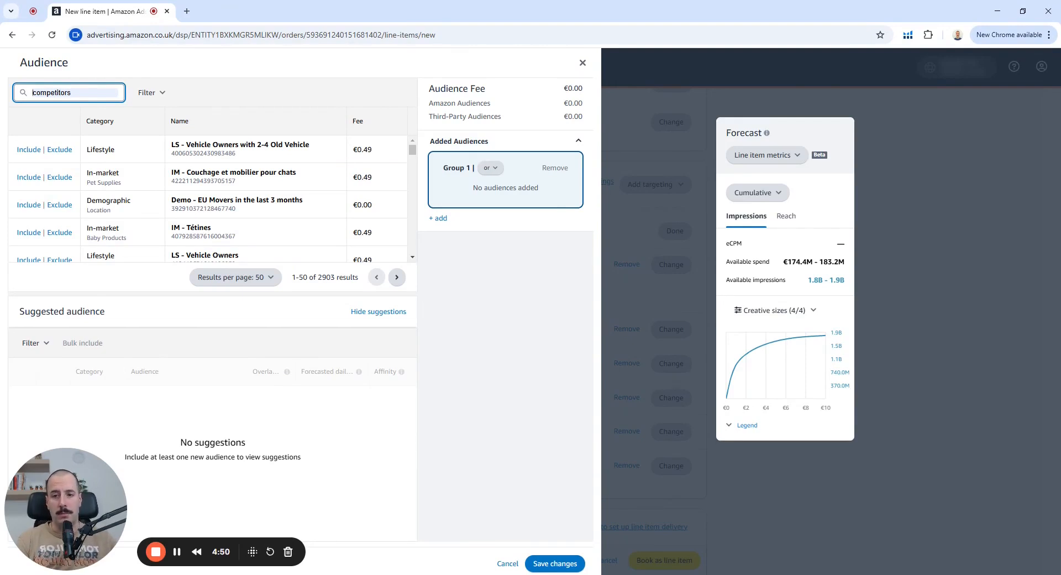
key(Return)
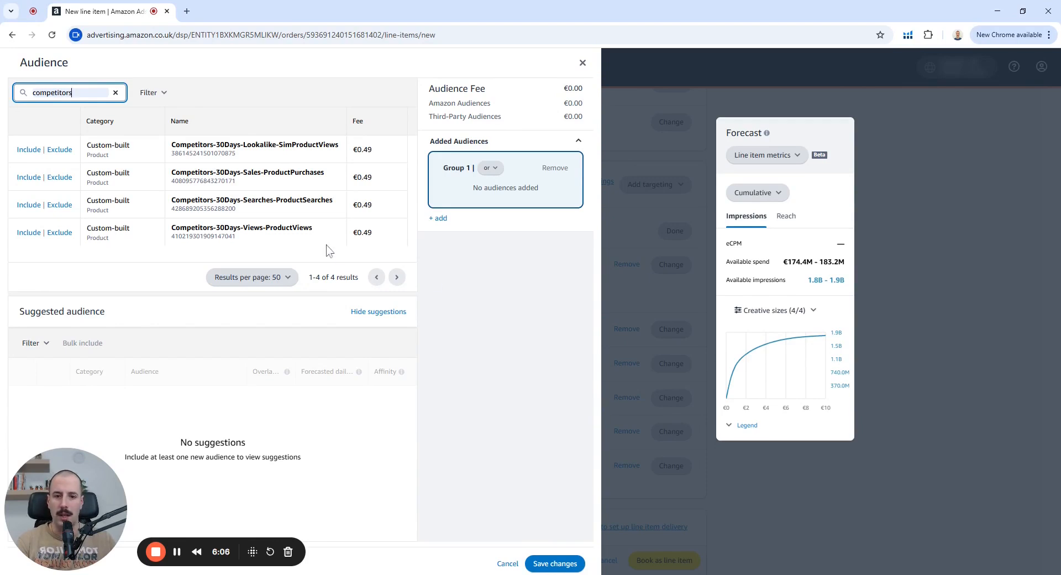
click(33, 235)
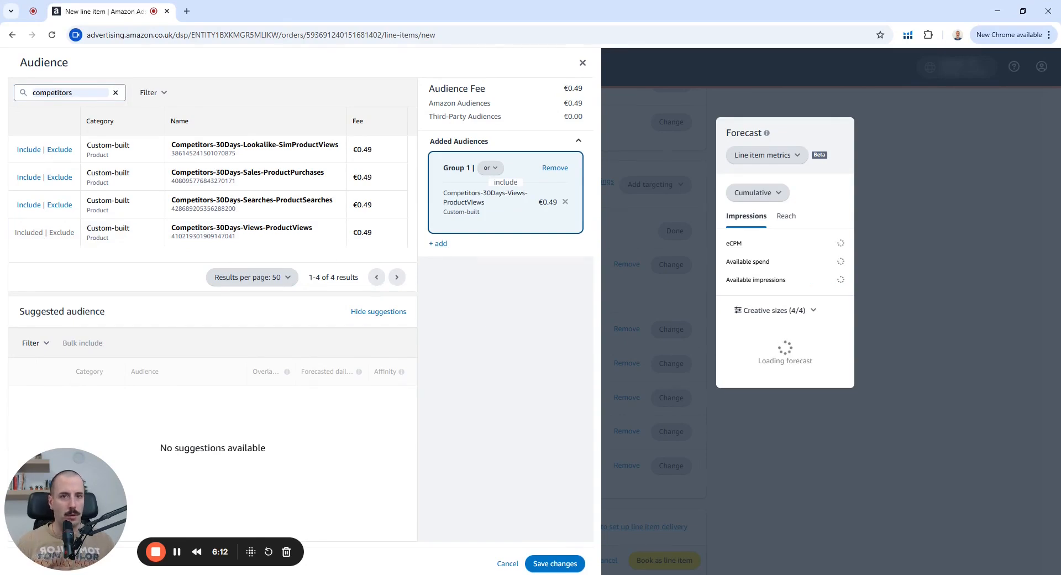
- Add a second audience group and exclude Competitors-30Days-Sales-ProductPurchases in it
click(437, 244)
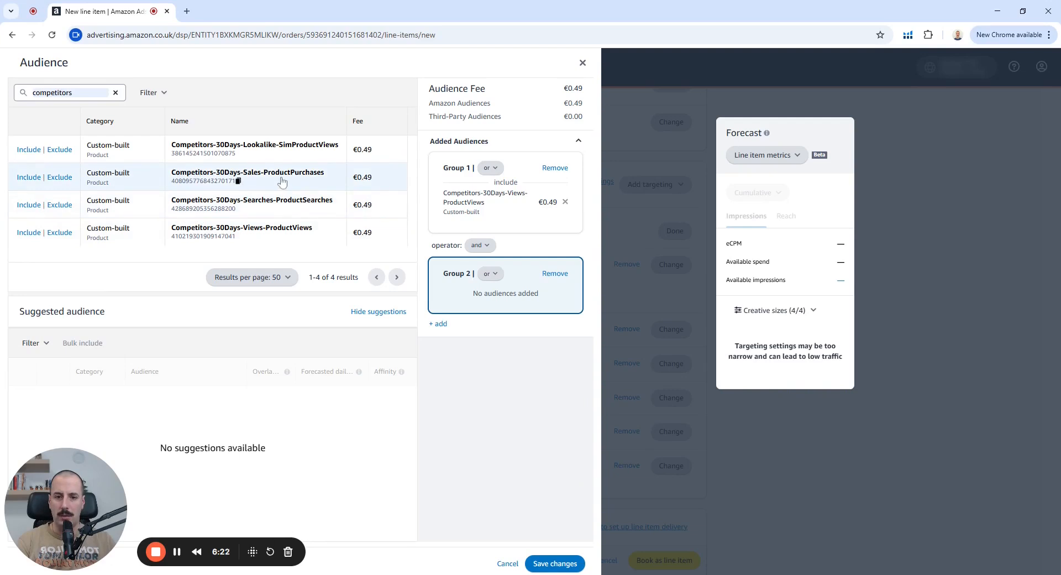
click(59, 178)
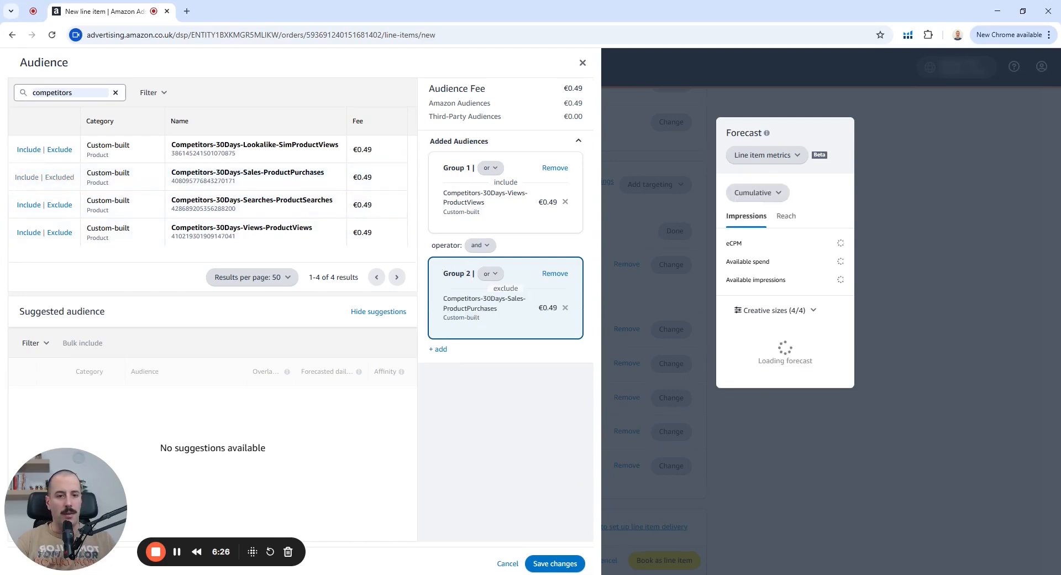
click(479, 245)
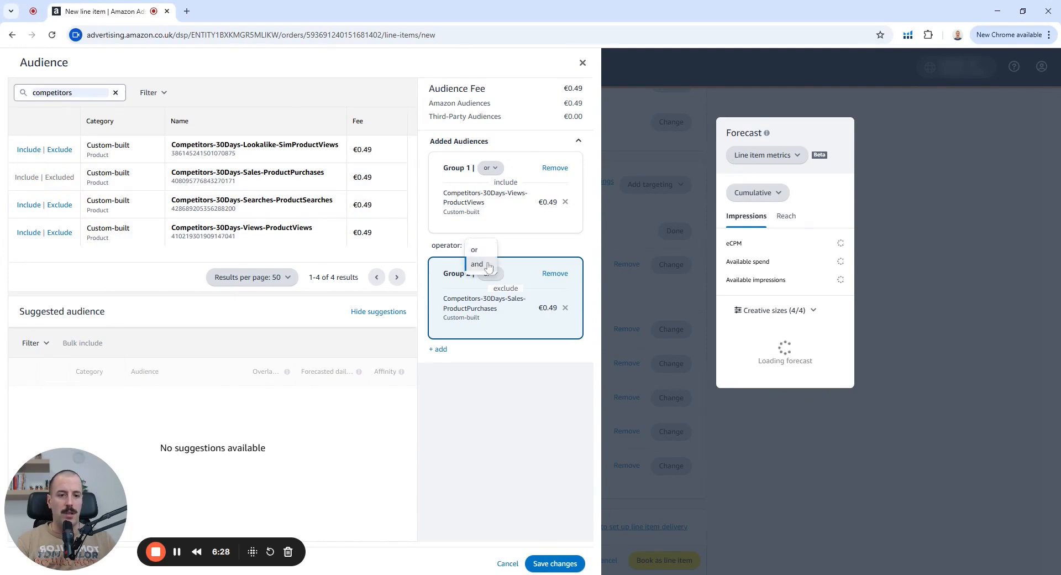
click(534, 248)
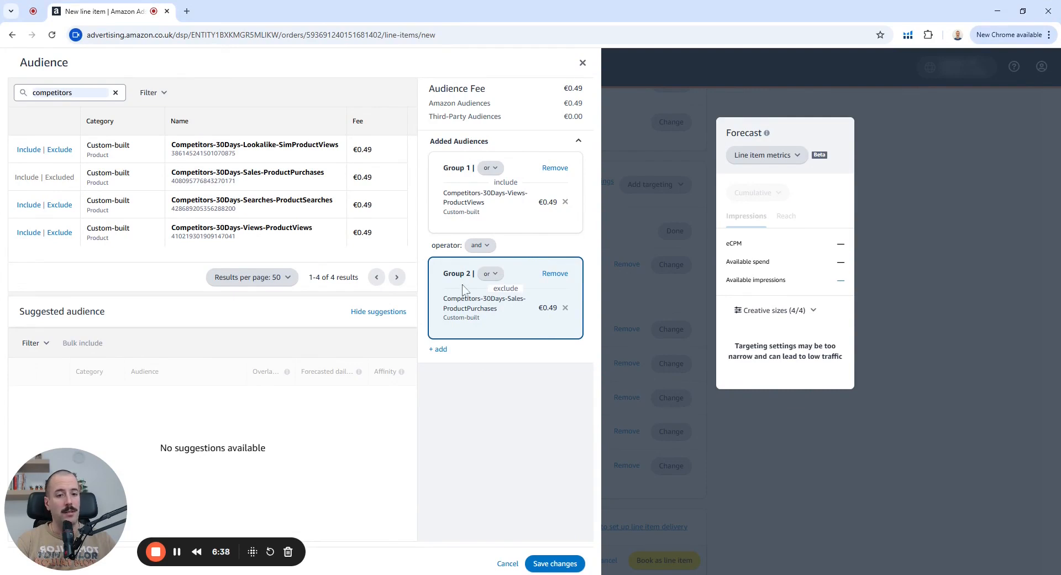
click(488, 246)
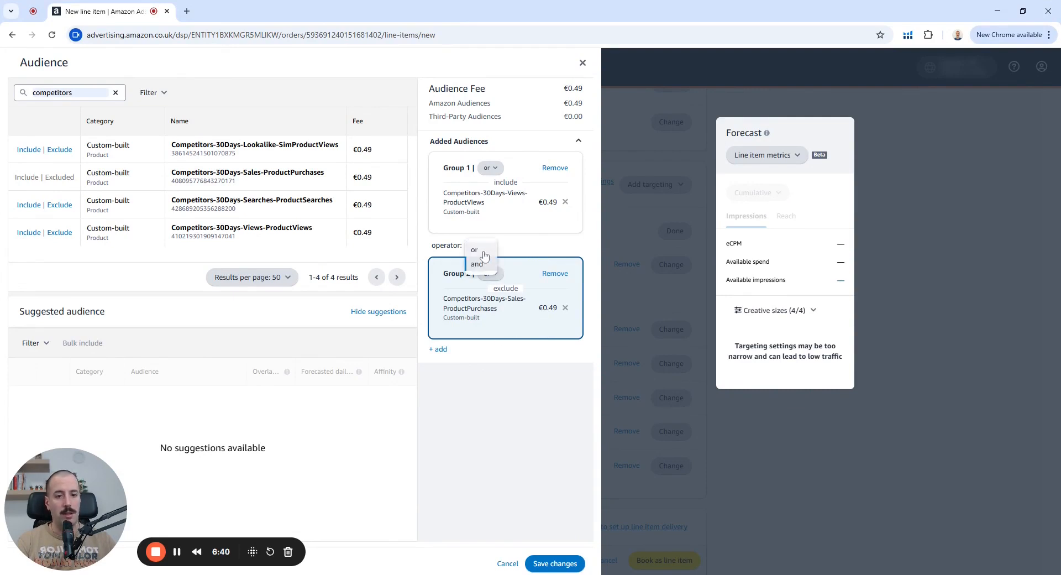
click(482, 263)
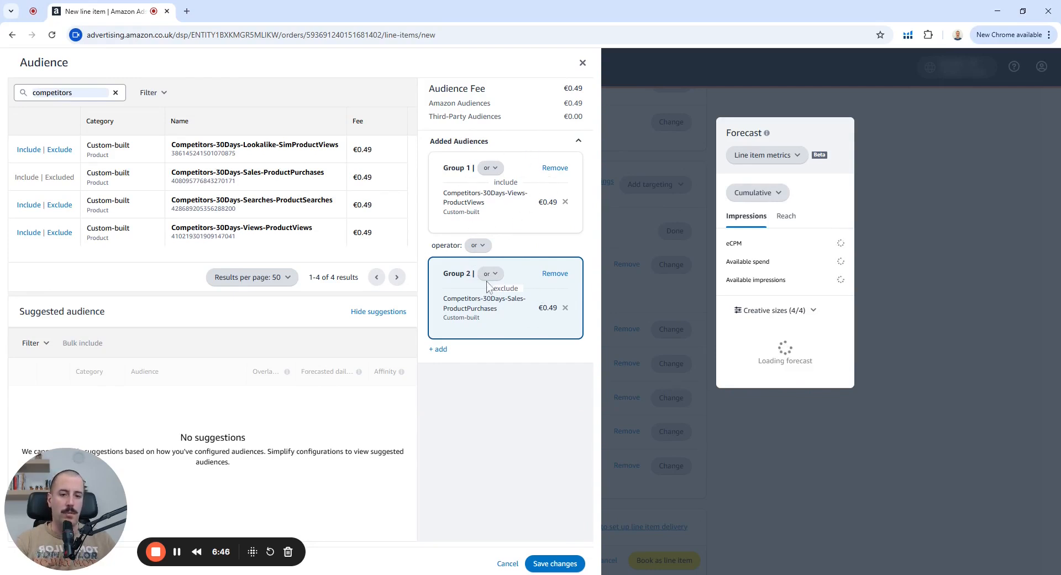
- Set the operator between Group 1 and Group 2 to "and", and save the audience changes
click(478, 245)
click(488, 264)
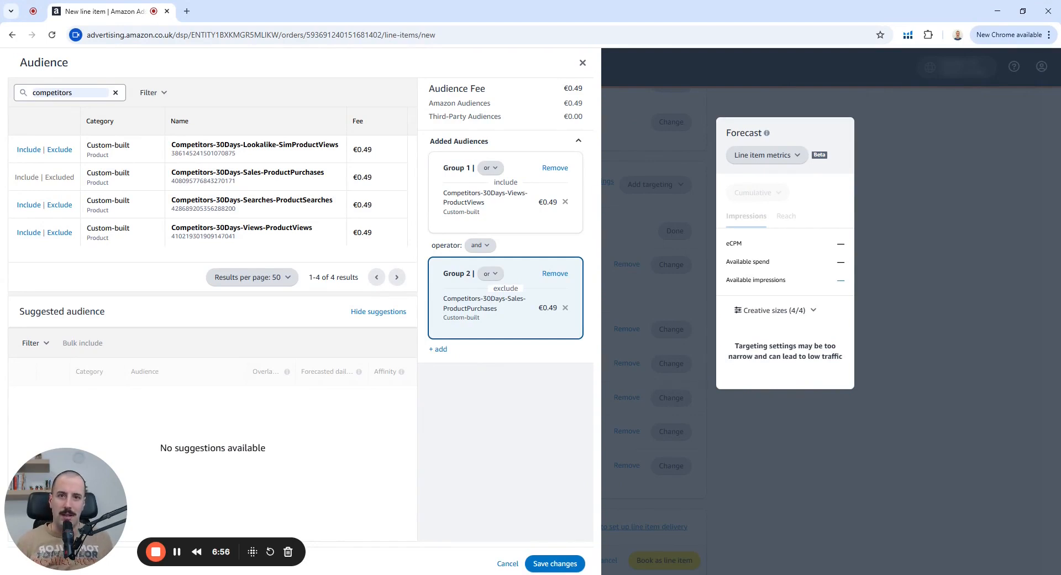
click(554, 563)
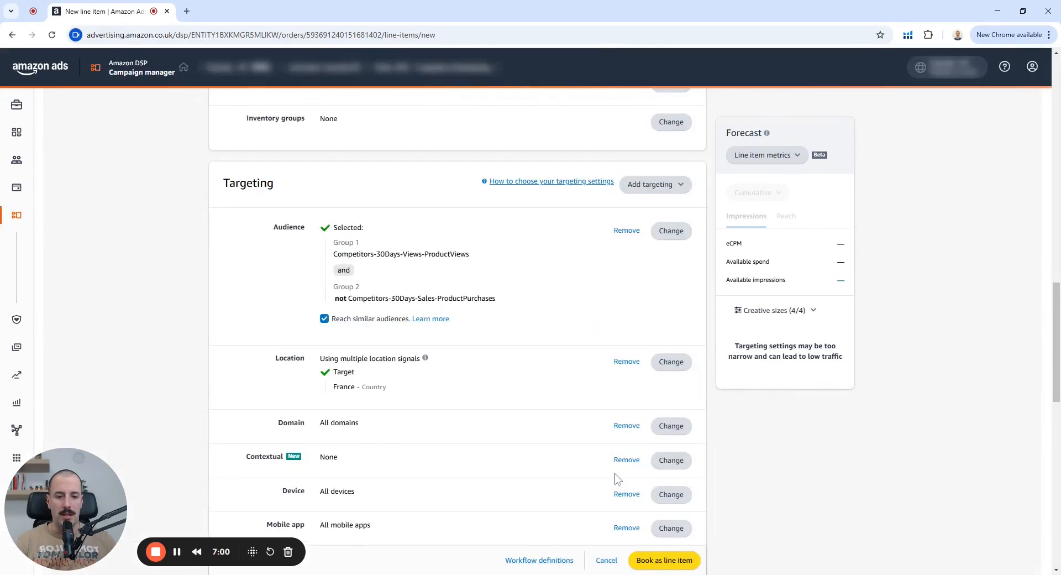
- Set the line item's delivery end date to Mar 31, 2025
scroll(705, 290, down, 7)
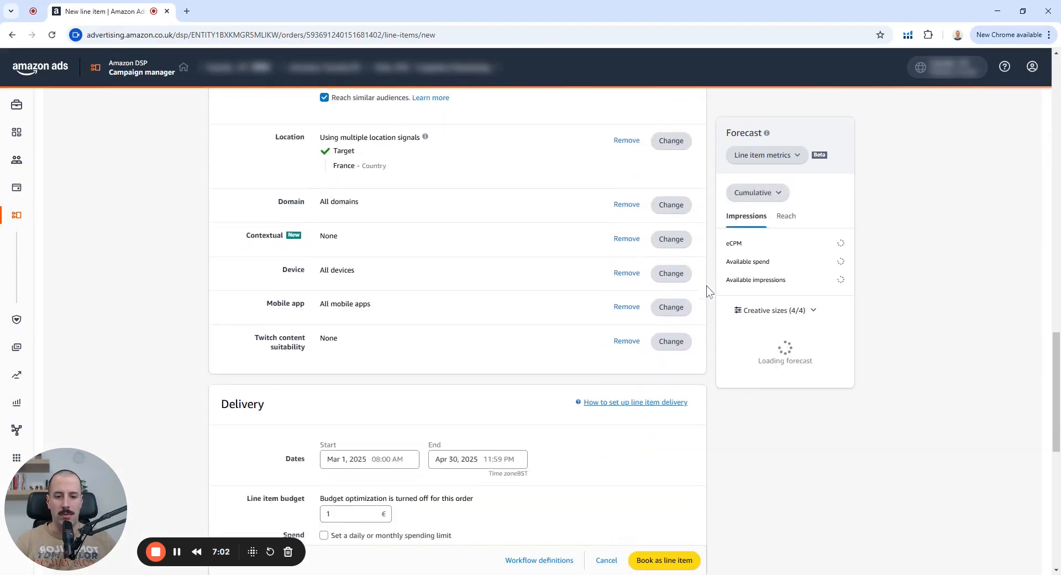
scroll(705, 289, down, 2)
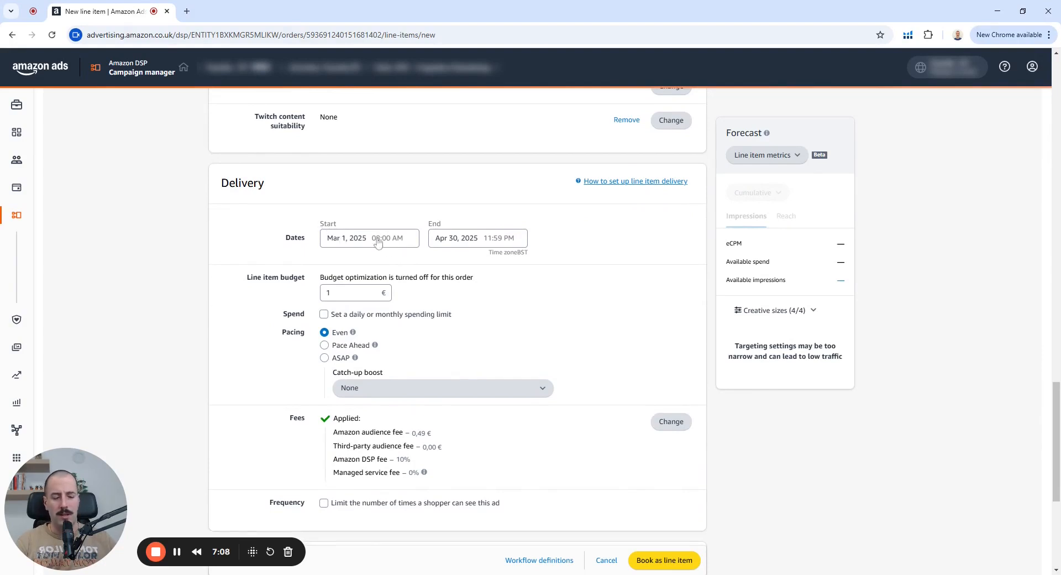
click(451, 244)
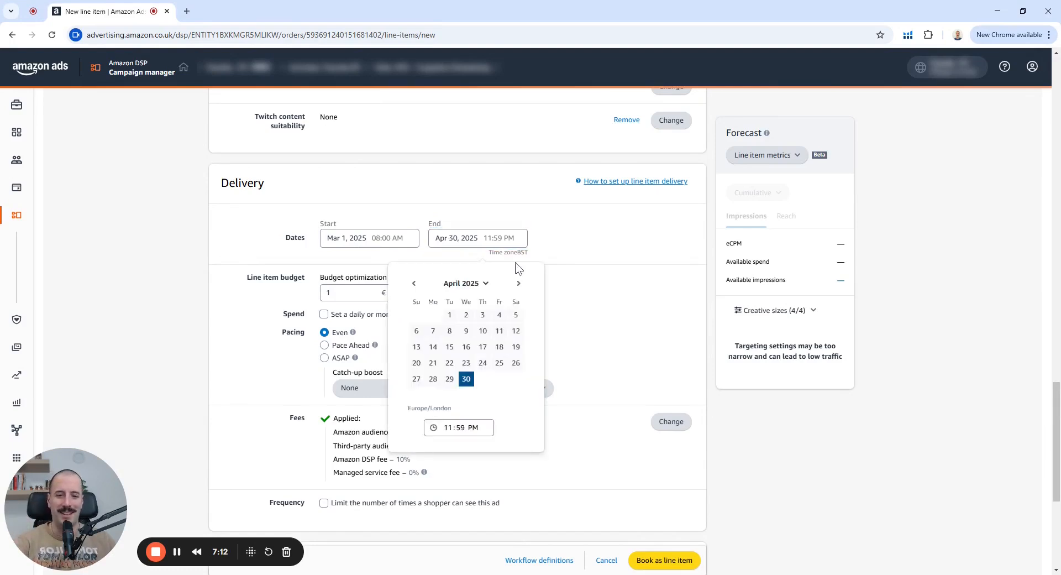
click(413, 283)
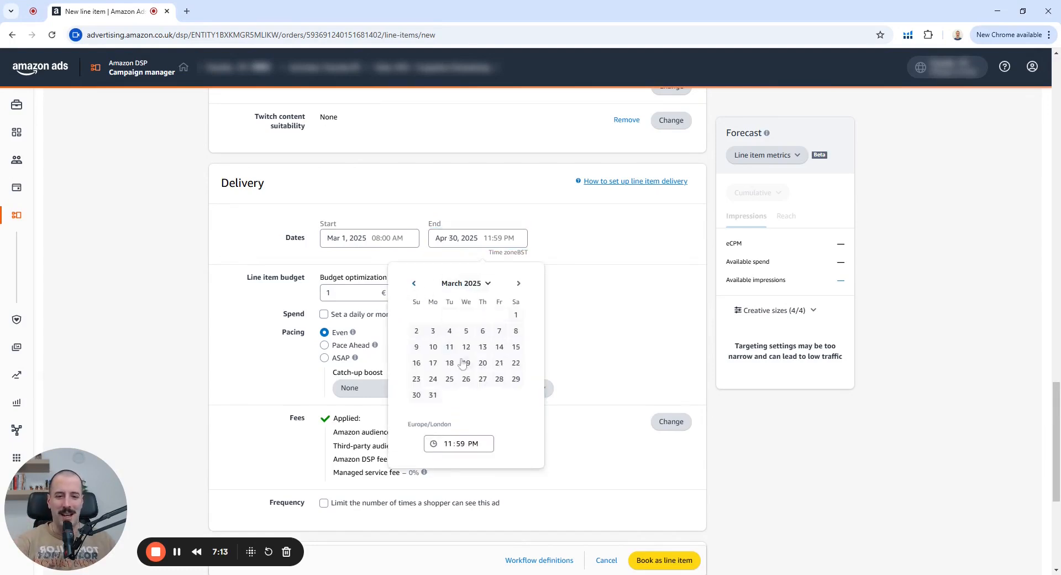
click(433, 395)
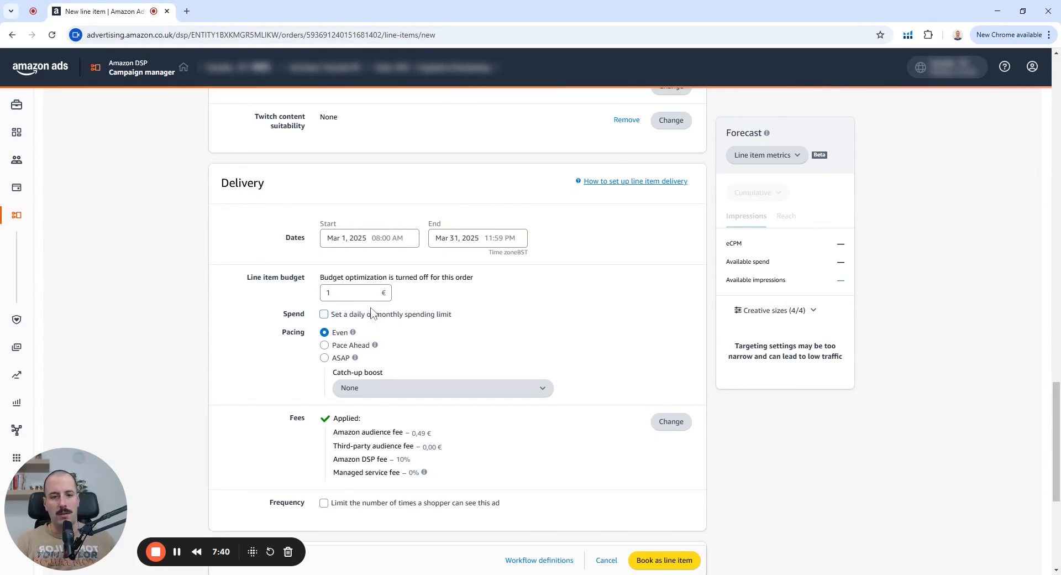
- Set the line item budget to 250 €
double_click(318, 295)
text(250)
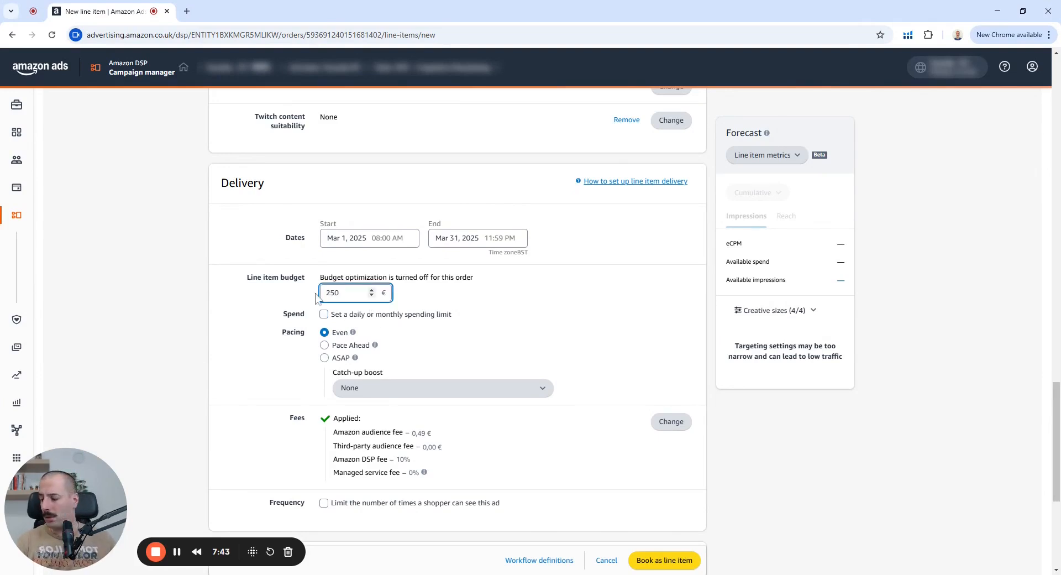
click(549, 296)
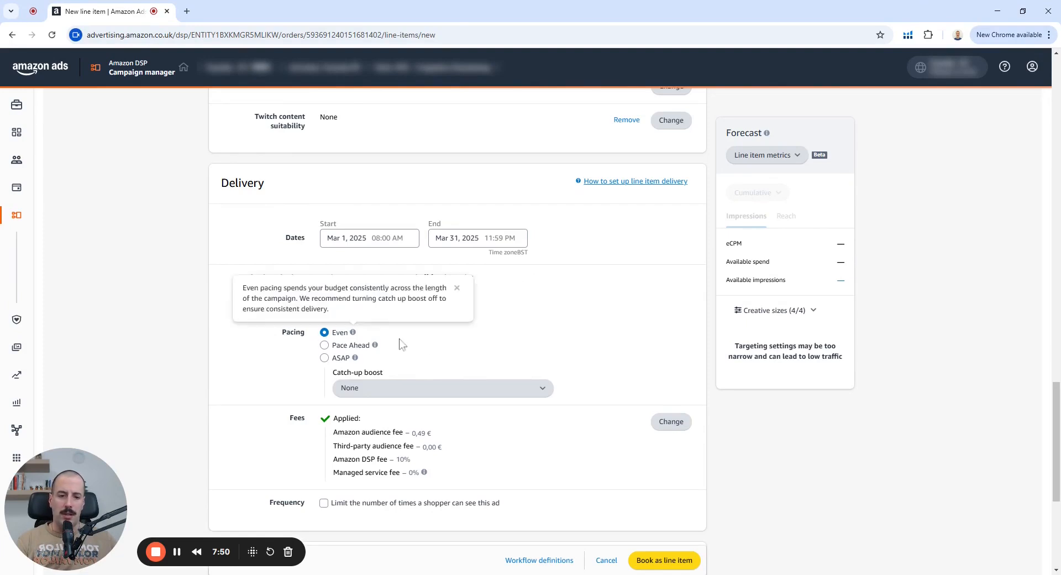
- Limit the ad frequency so a shopper sees it no more than 5 times in 1 day
scroll(614, 326, down, 1)
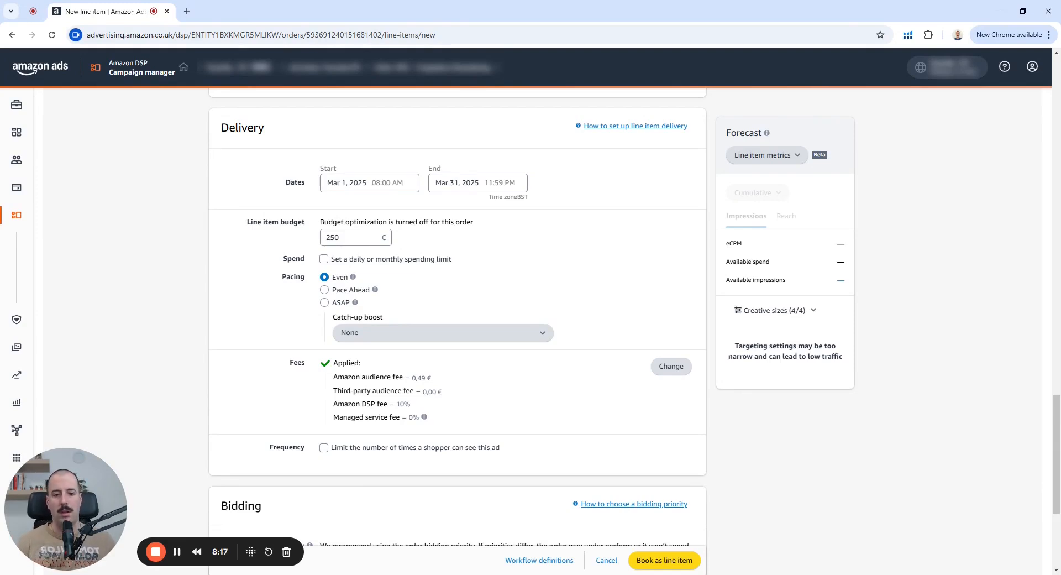
scroll(332, 354, down, 2)
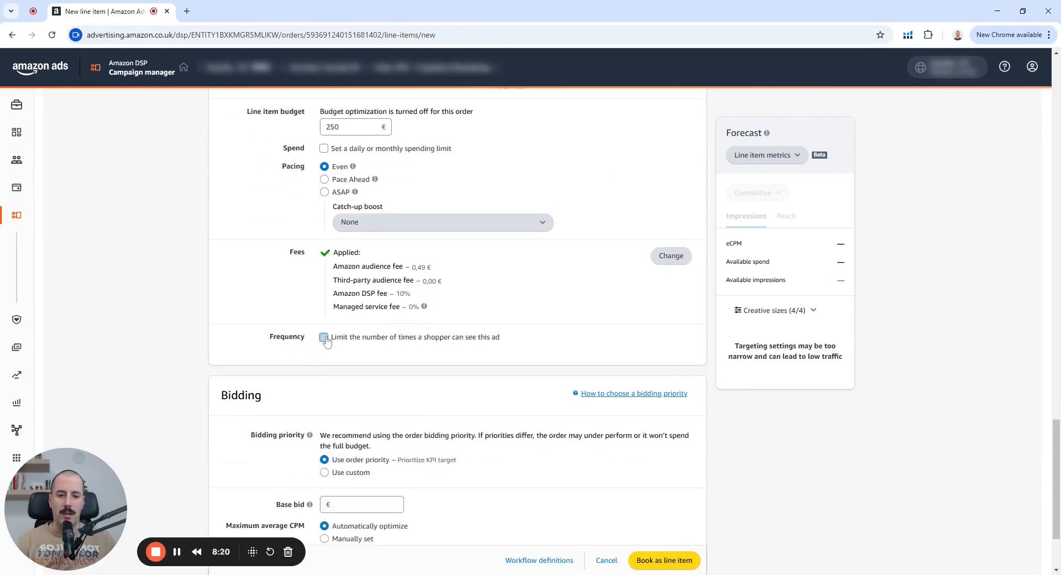
click(324, 337)
click(445, 354)
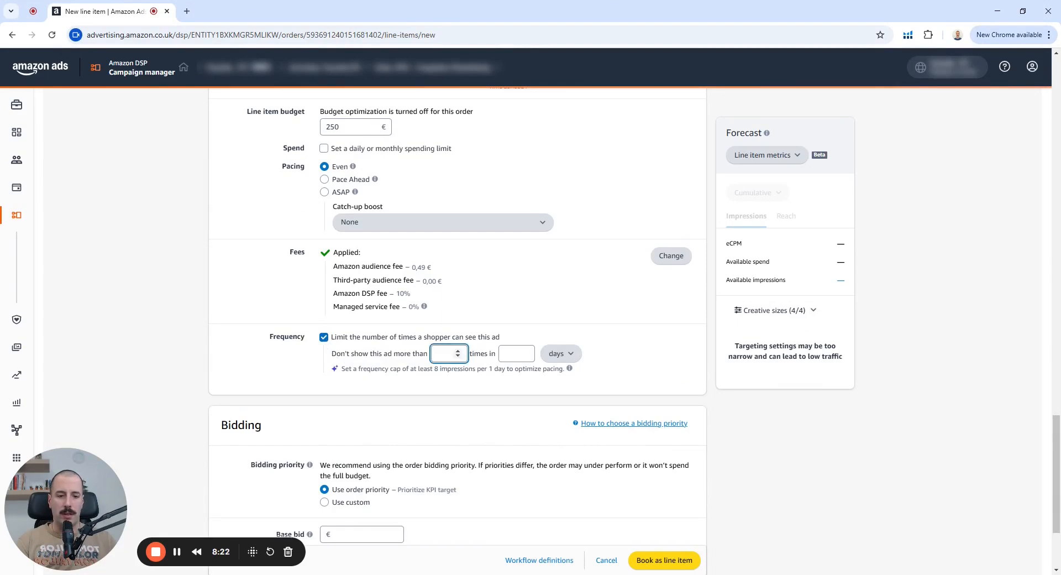
text(5)
click(516, 354)
text(1)
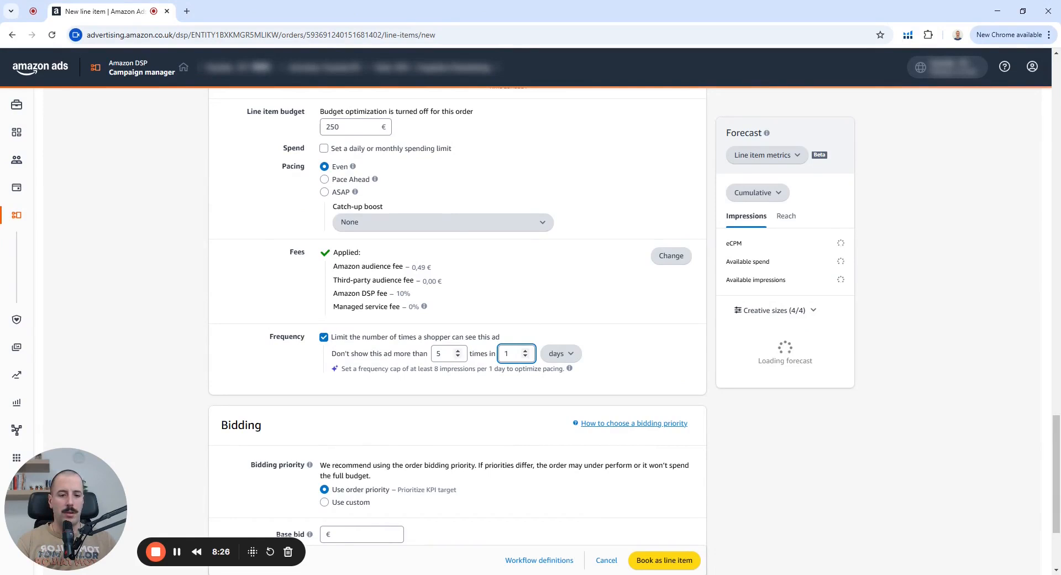
- Switch the bidding priority to custom and choose to prioritize the KPI target
scroll(622, 362, down, 3)
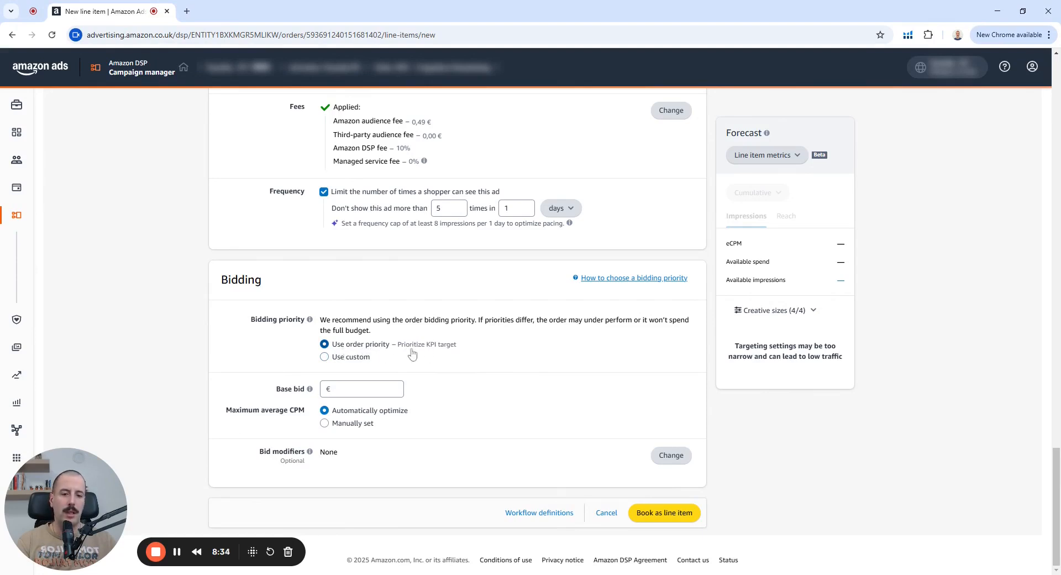
click(325, 357)
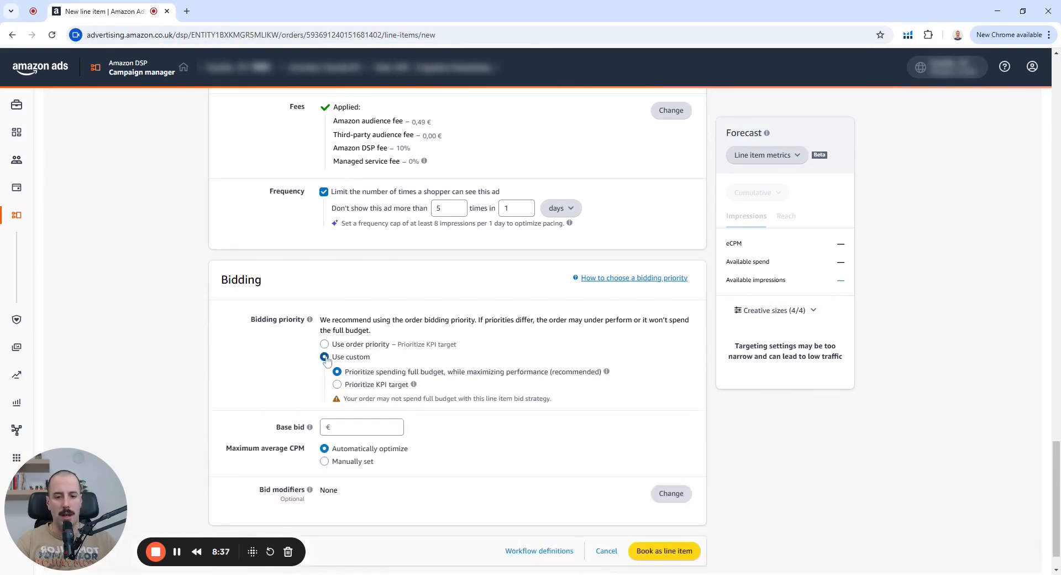
click(337, 385)
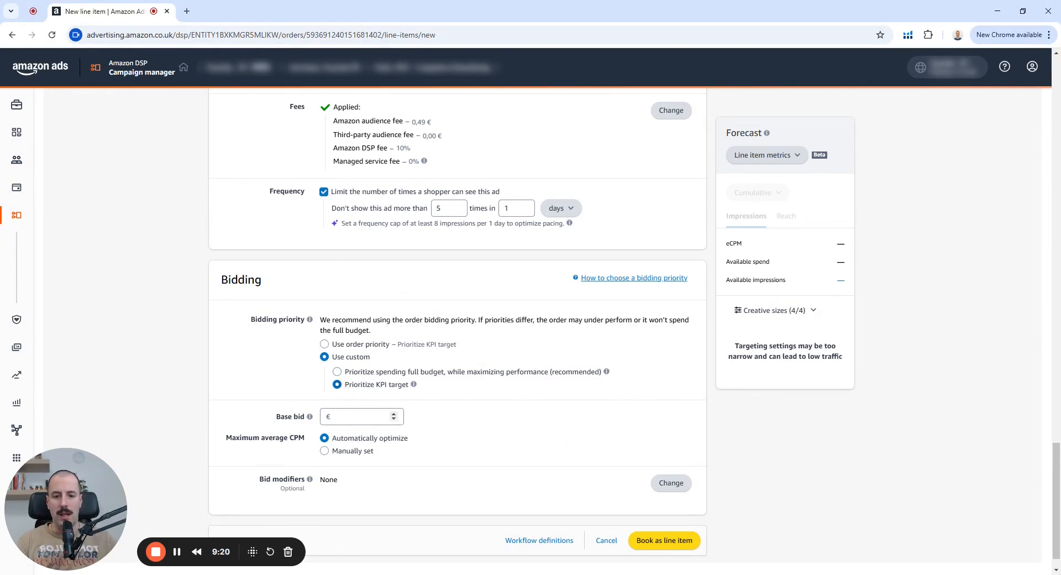
- Set the base bid to €5 and manually set the maximum average CPM to €10
click(336, 416)
text(5)
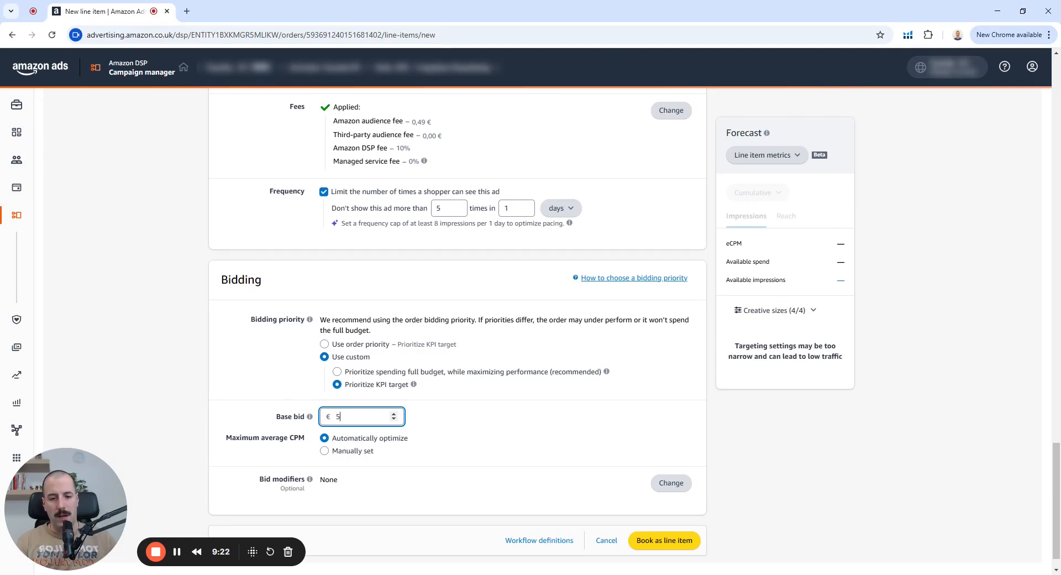
click(349, 454)
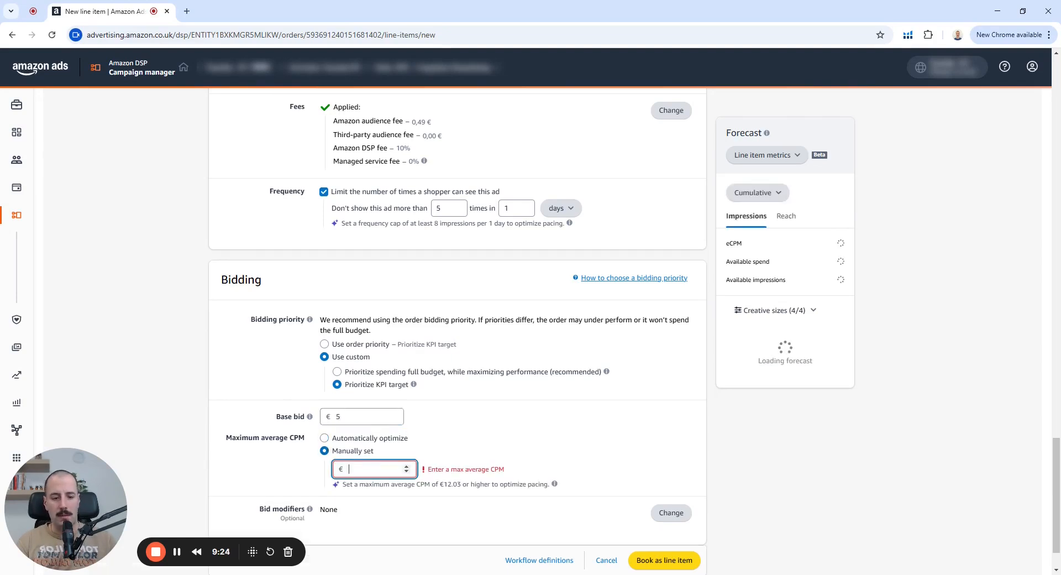
text(10)
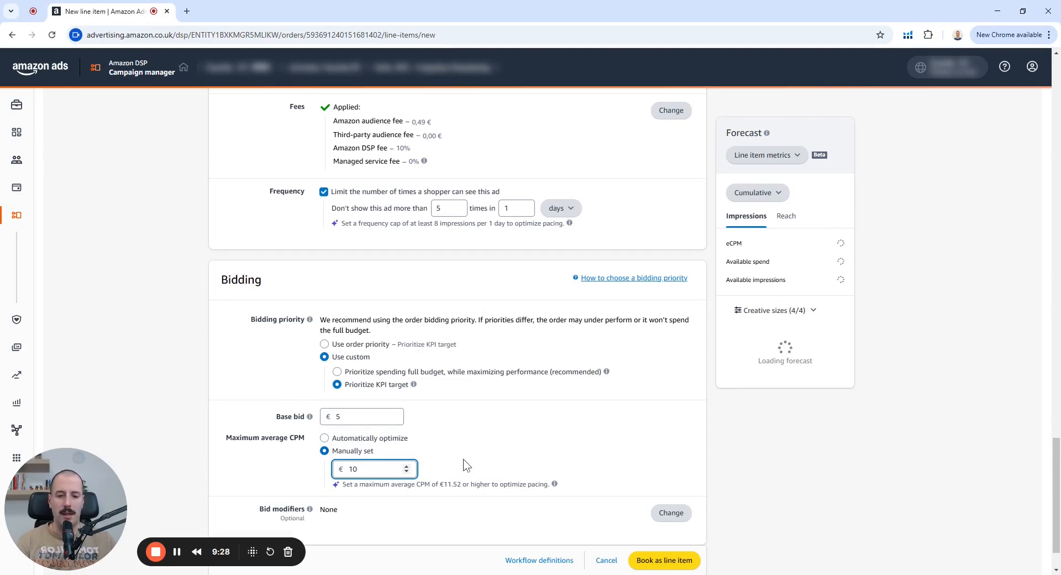
scroll(620, 409, down, 1)
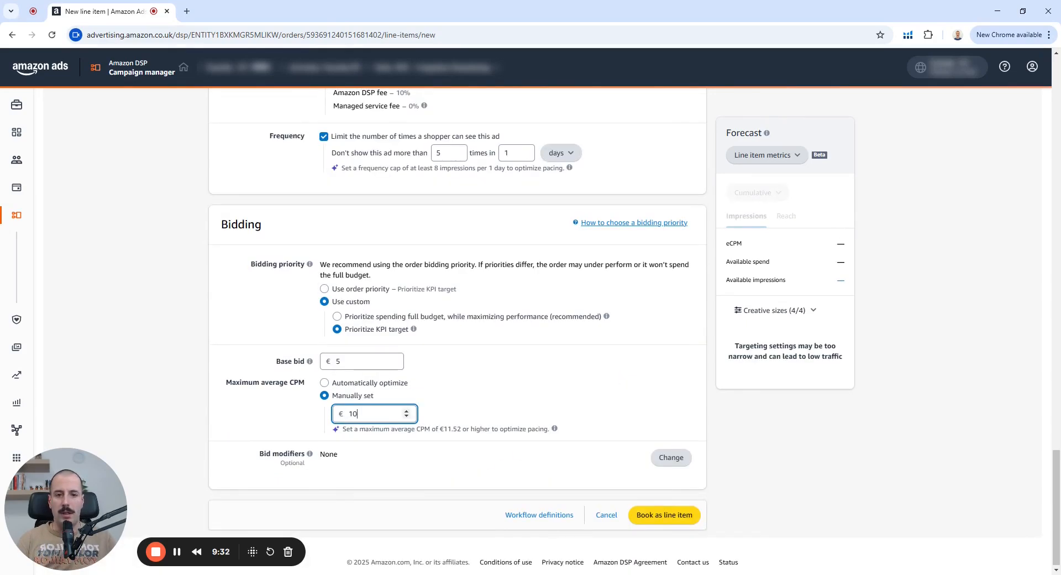